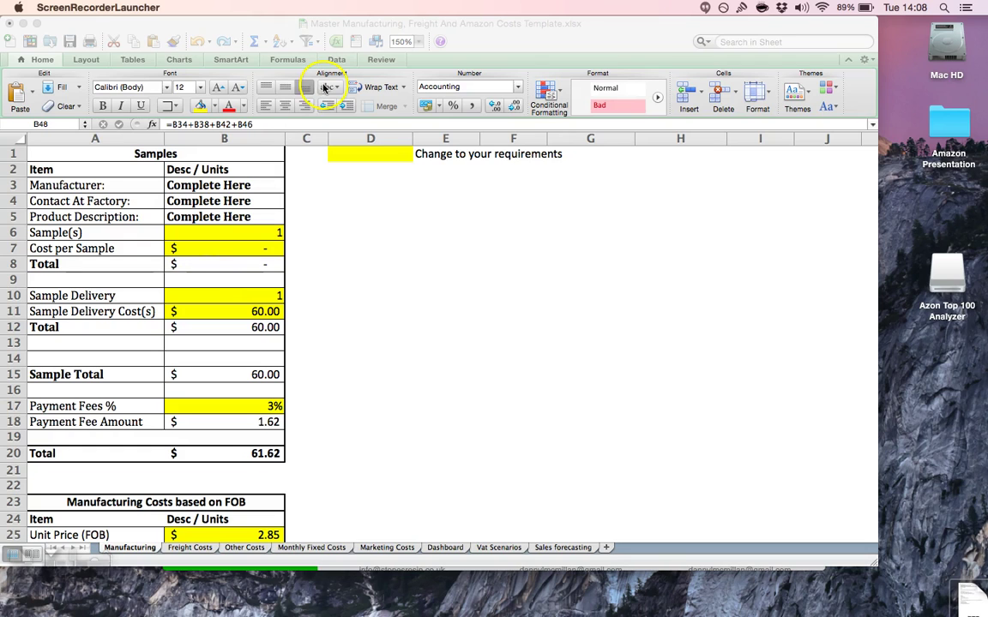
Step: Set the Cost per Sample in the Samples section to 30
click(249, 248)
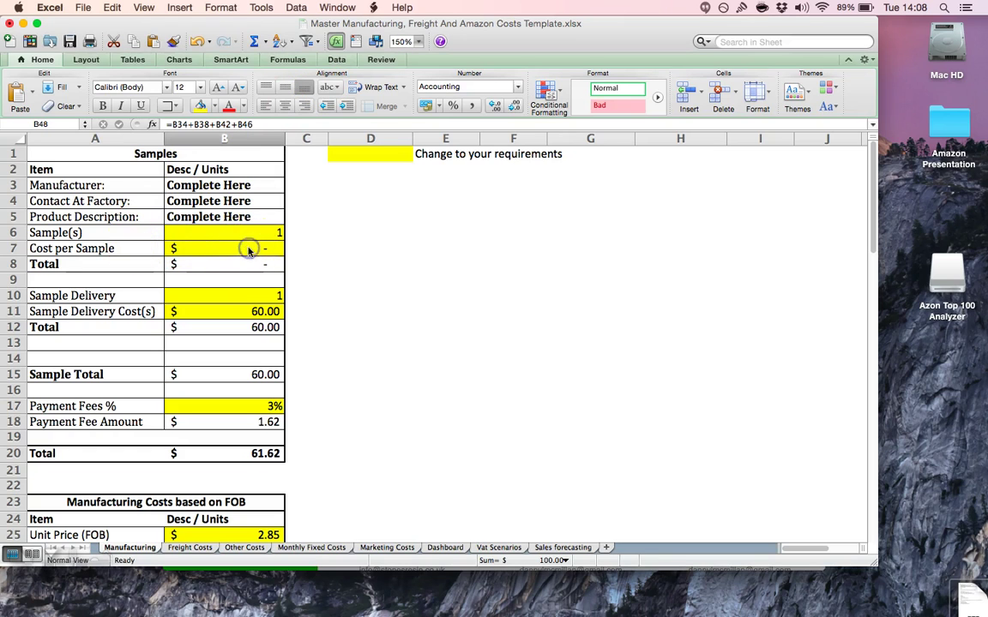
click(224, 232)
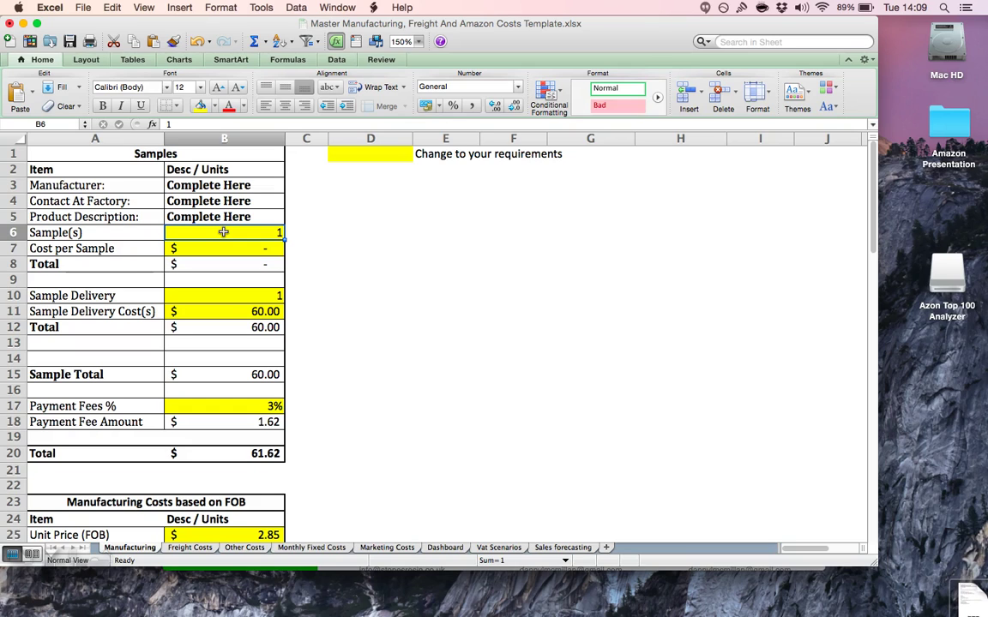
click(243, 252)
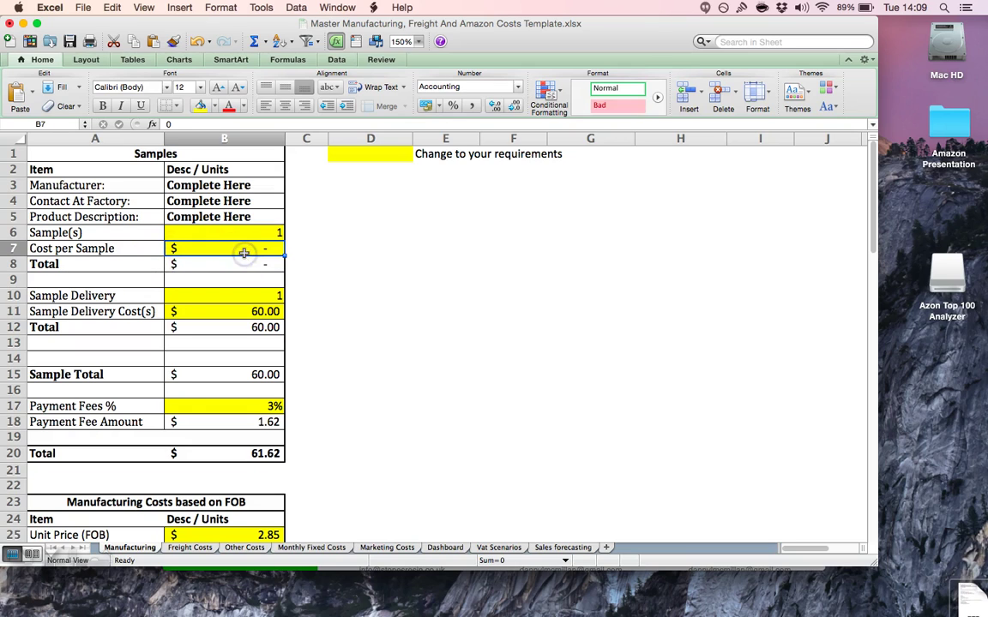
text(30)
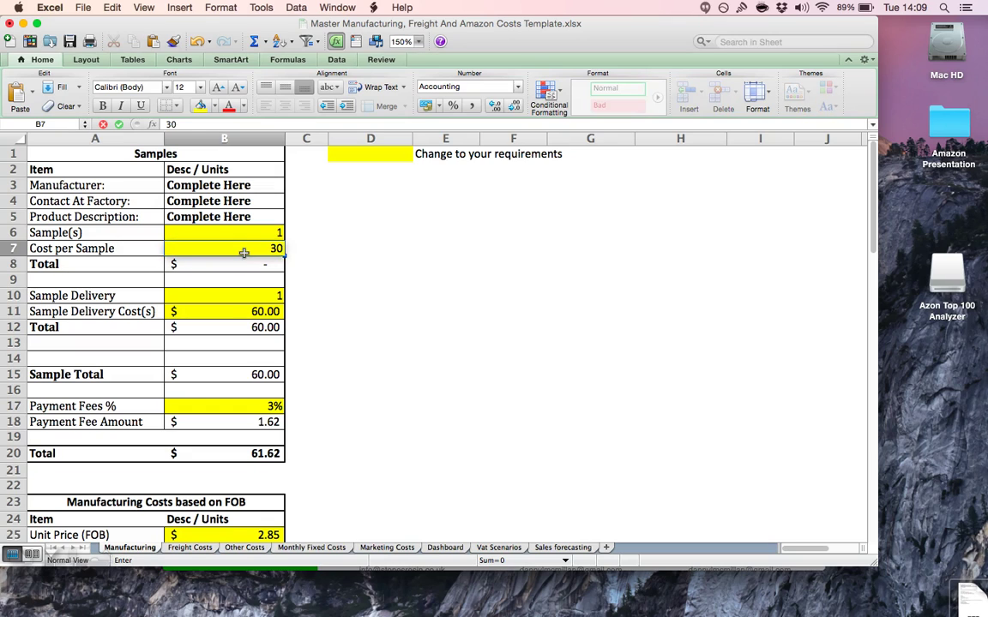
key(Return)
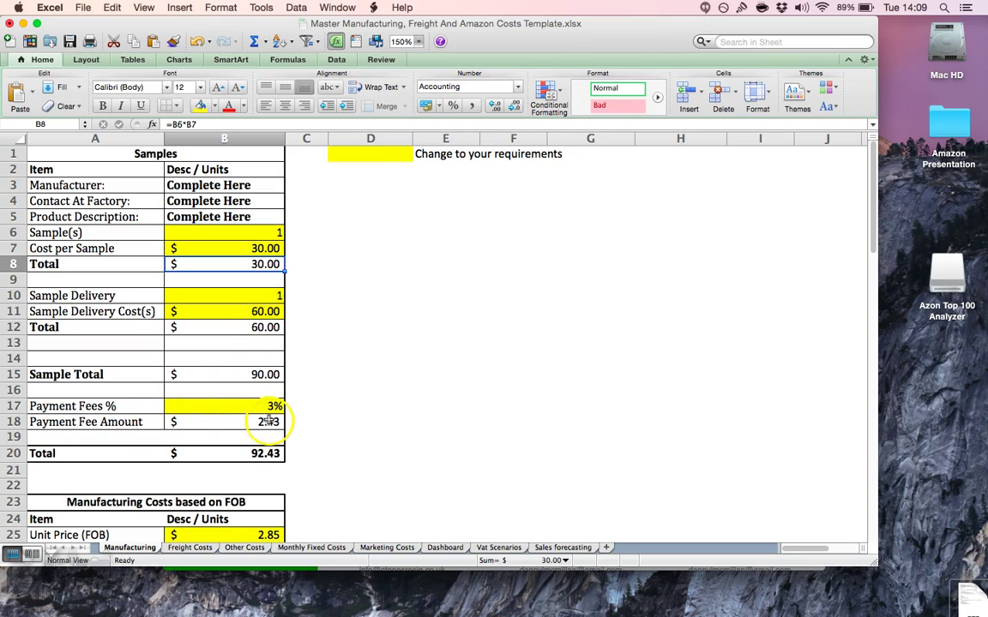
Step: Check the Samples section's Payment Fees % entry and set the Cost per Sample to 0
click(258, 403)
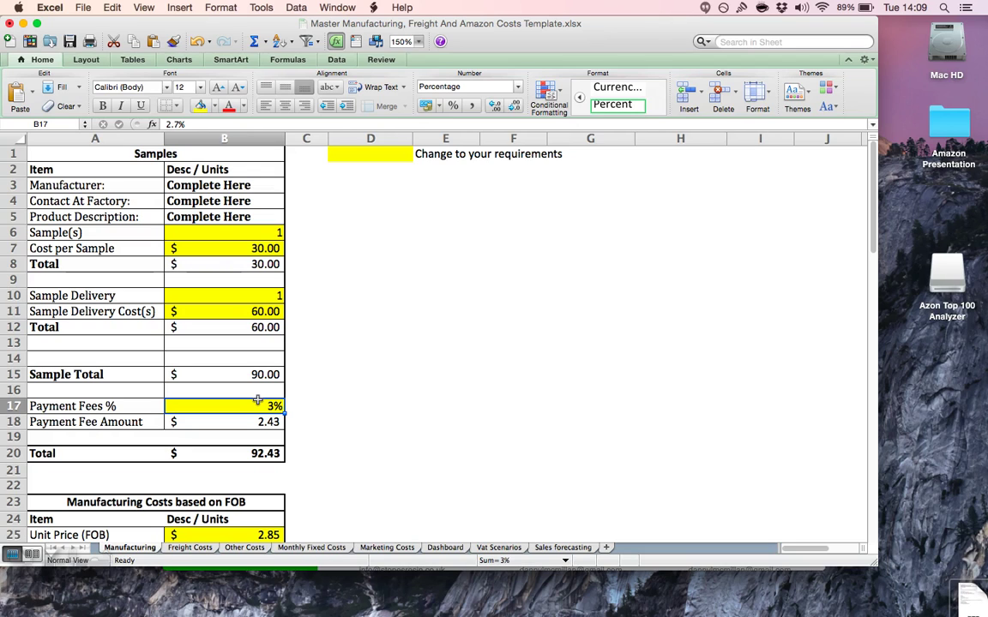
click(240, 246)
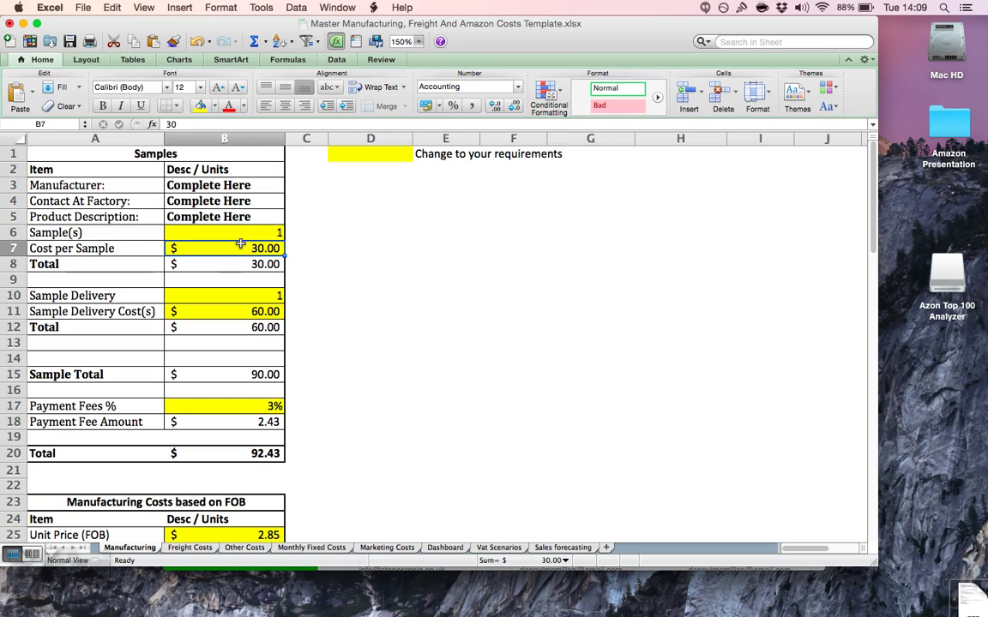
key(BackSpace)
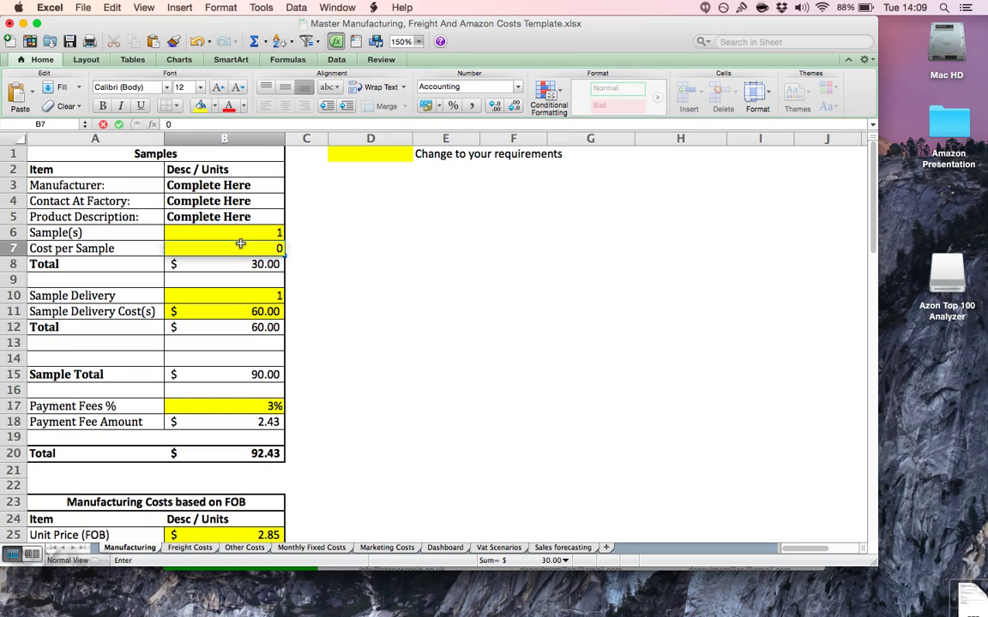
key(Return)
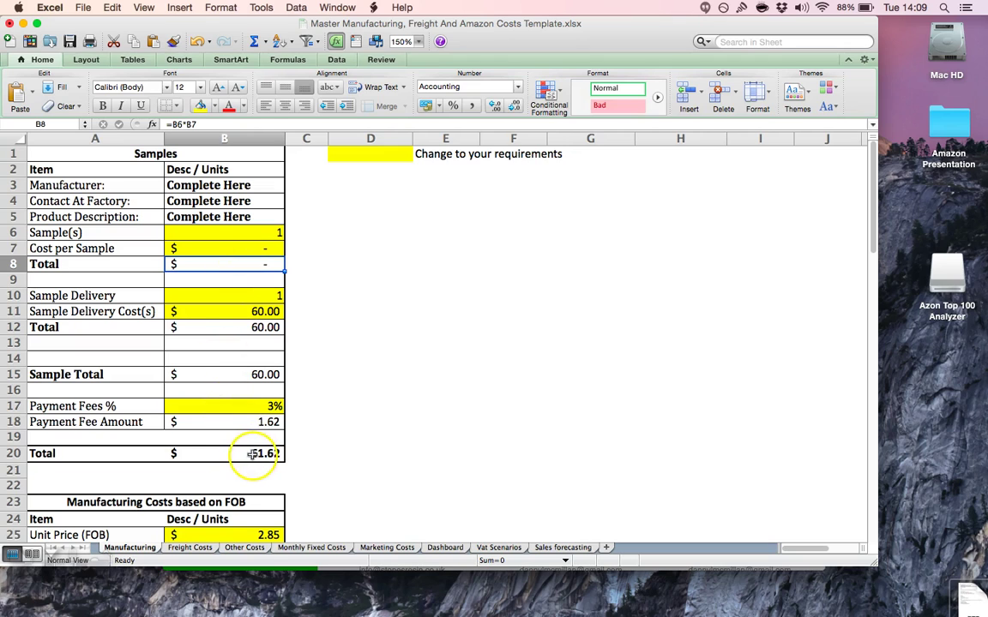
Step: Set the Payment Fees % in the Samples section to 2.2%
double_click(253, 405)
drag(254, 407, 281, 408)
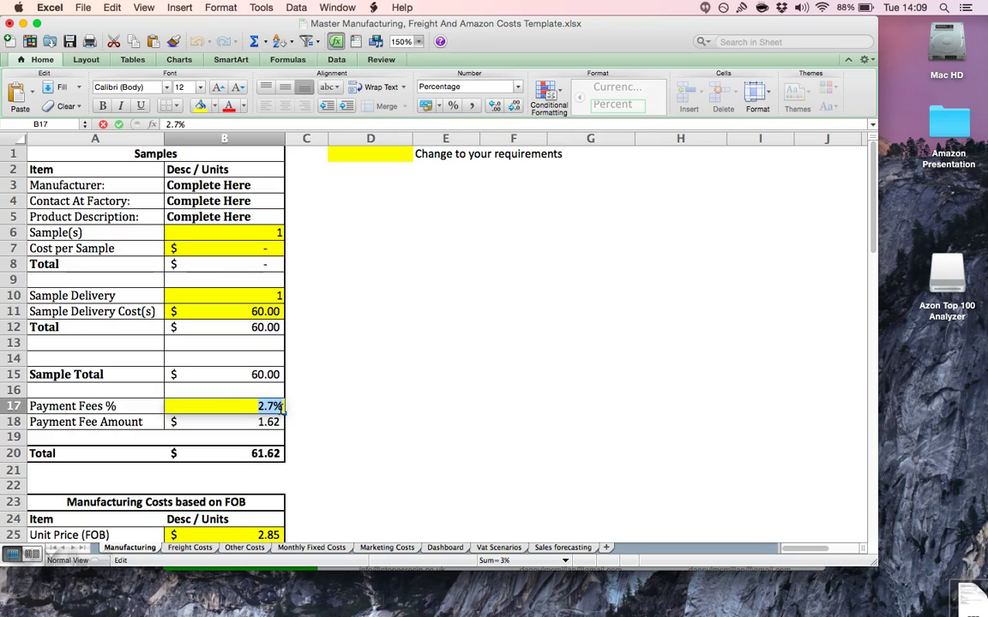
key(Return)
click(255, 405)
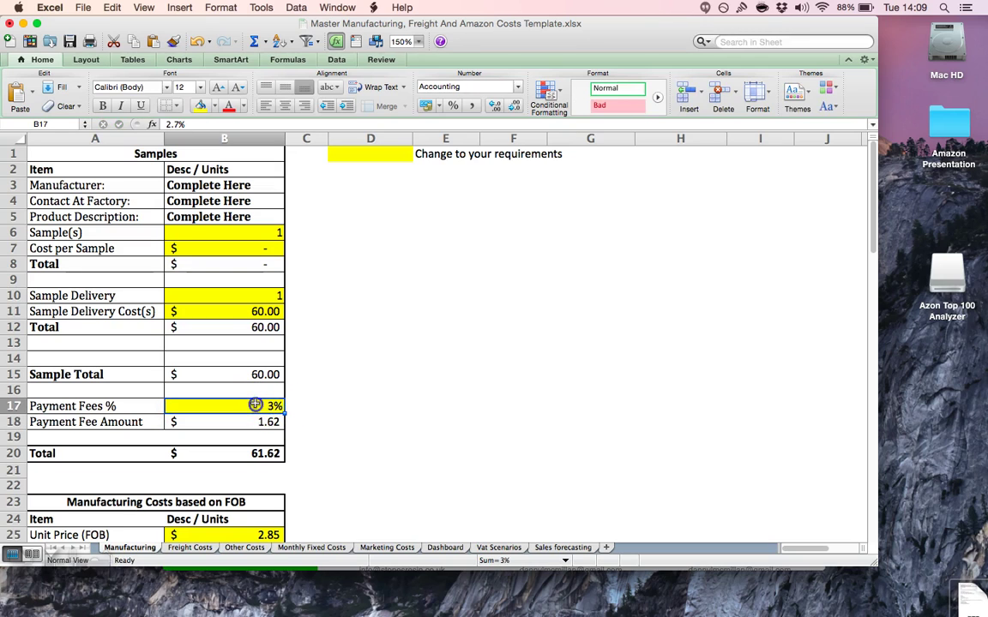
double_click(261, 404)
click(272, 404)
key(BackSpace)
text(2)
key(Return)
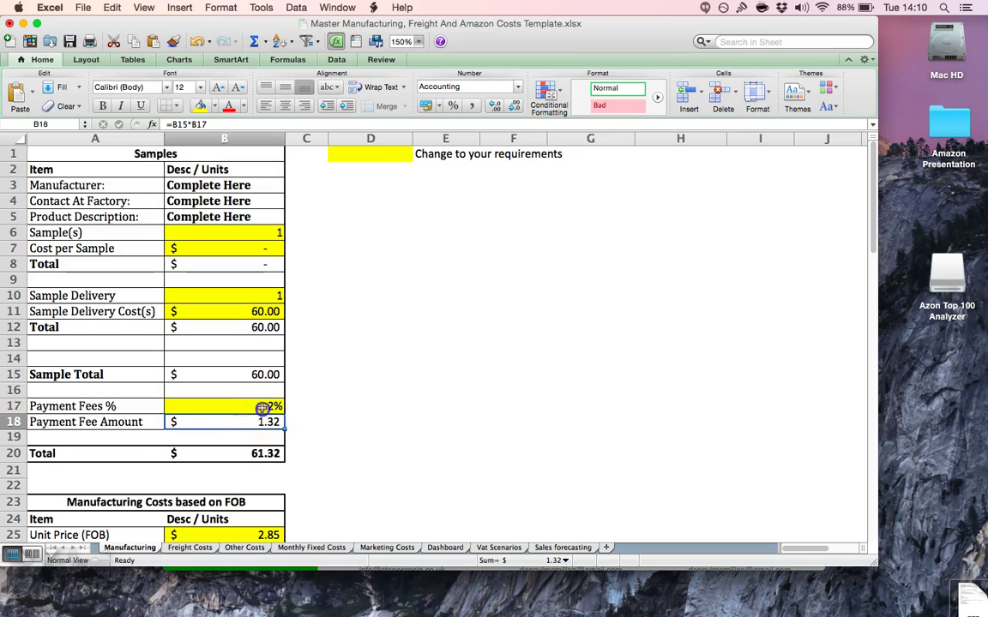
Step: Set the Samples section's Payment Fees % to 3%
double_click(262, 407)
double_click(267, 406)
text(3)
key(Return)
Step: Review the FOB manufacturing, Manufacturing 2, inspection and sourcing agent costs on the Manufacturing sheet
scroll(272, 408, down, 5)
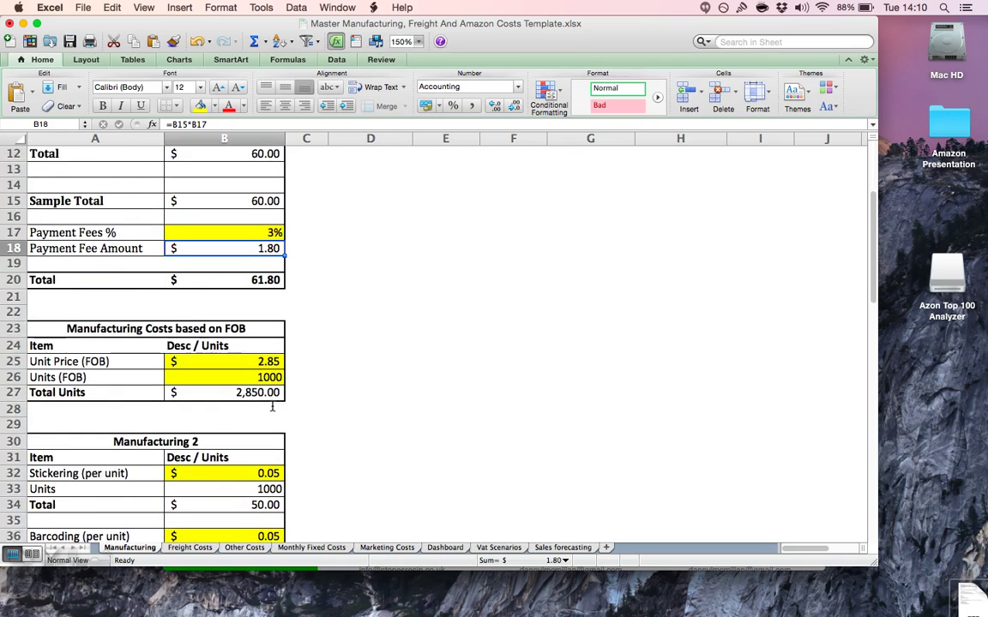
scroll(273, 408, down, 2)
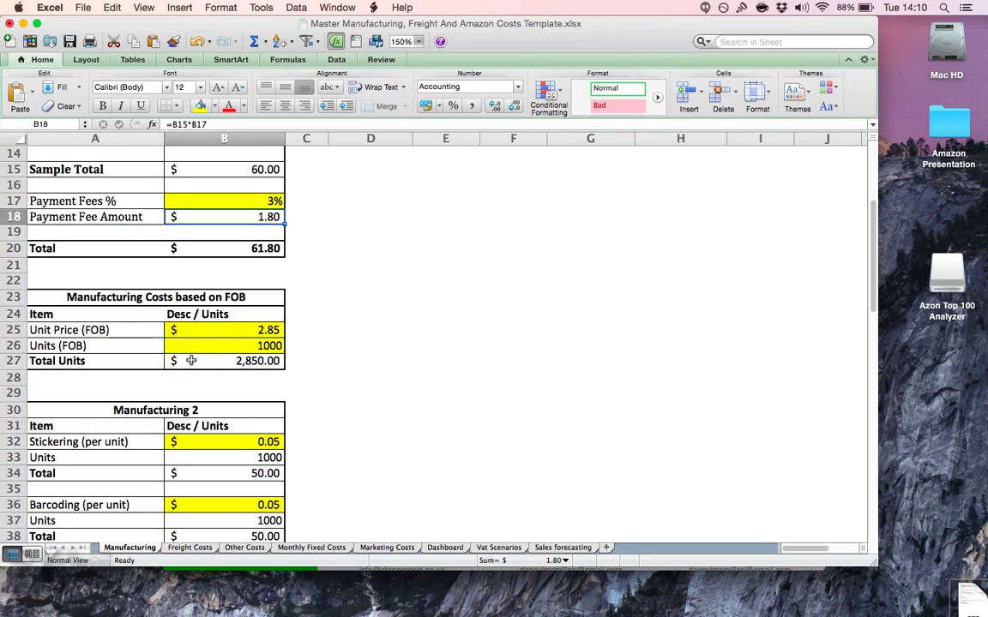
scroll(190, 360, down, 5)
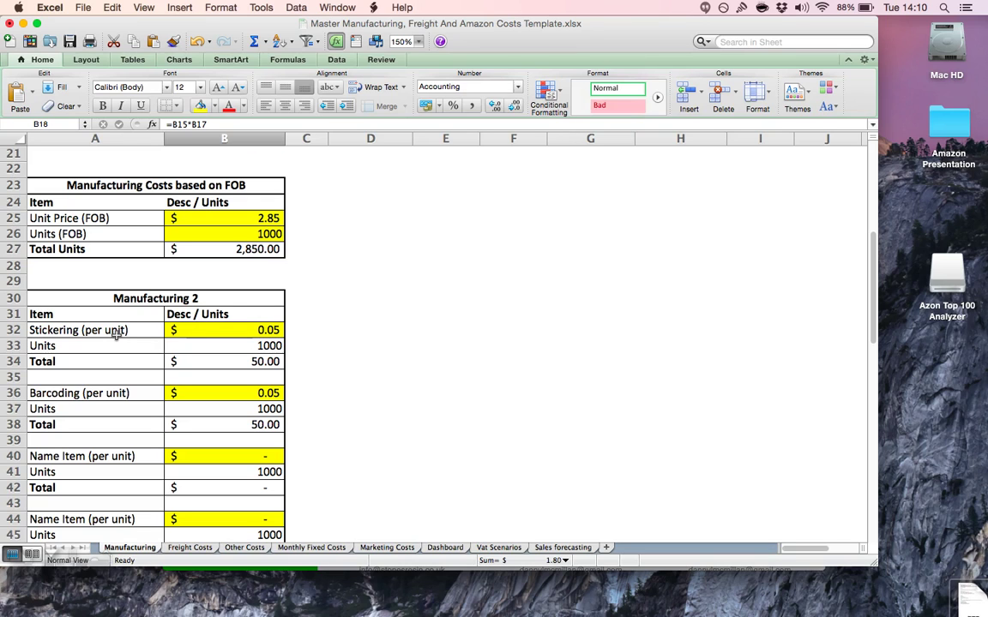
scroll(116, 335, down, 5)
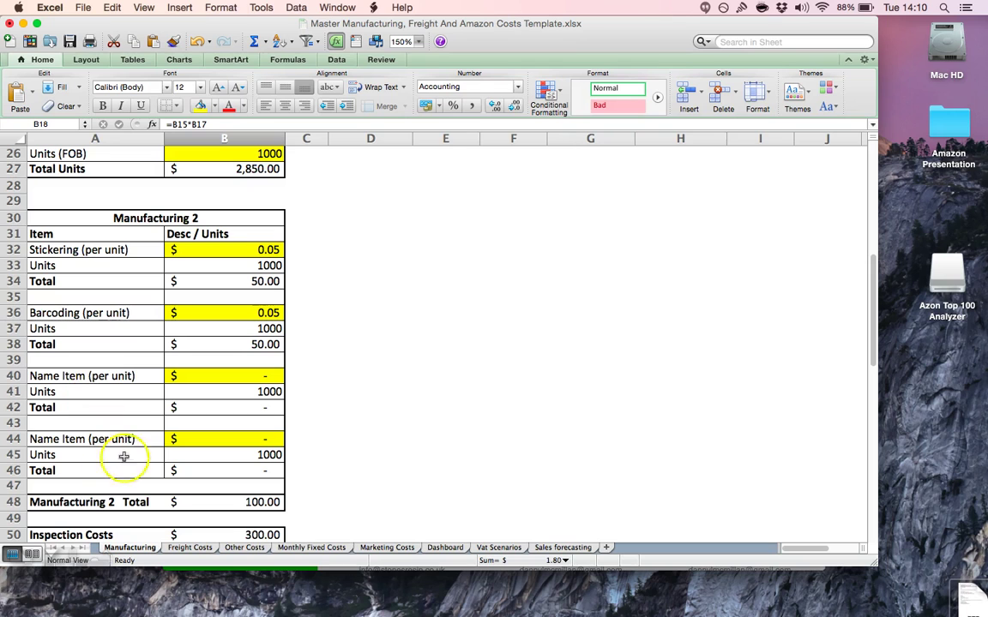
scroll(230, 377, down, 10)
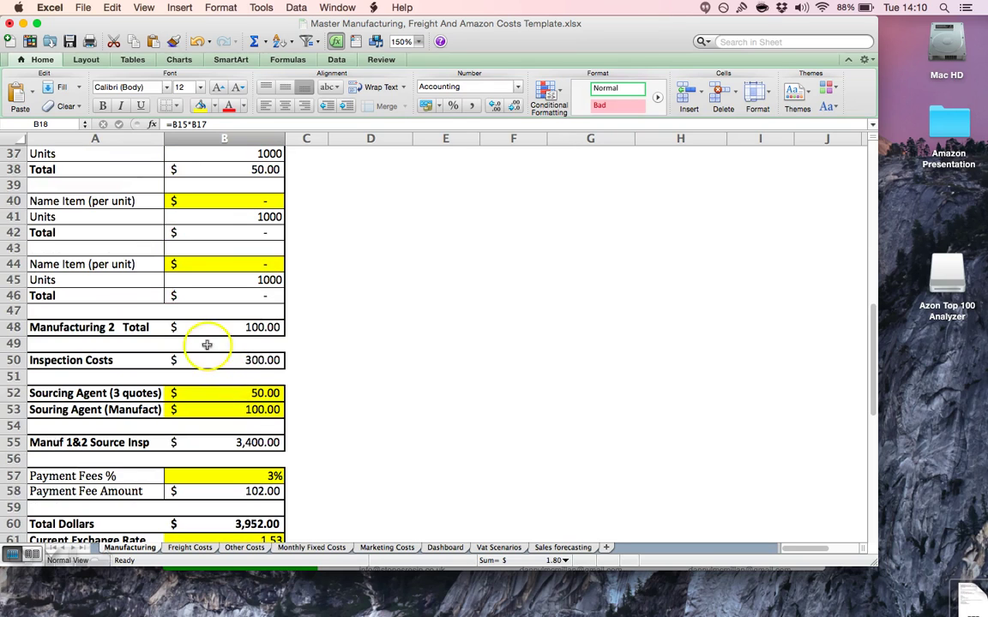
scroll(206, 344, down, 5)
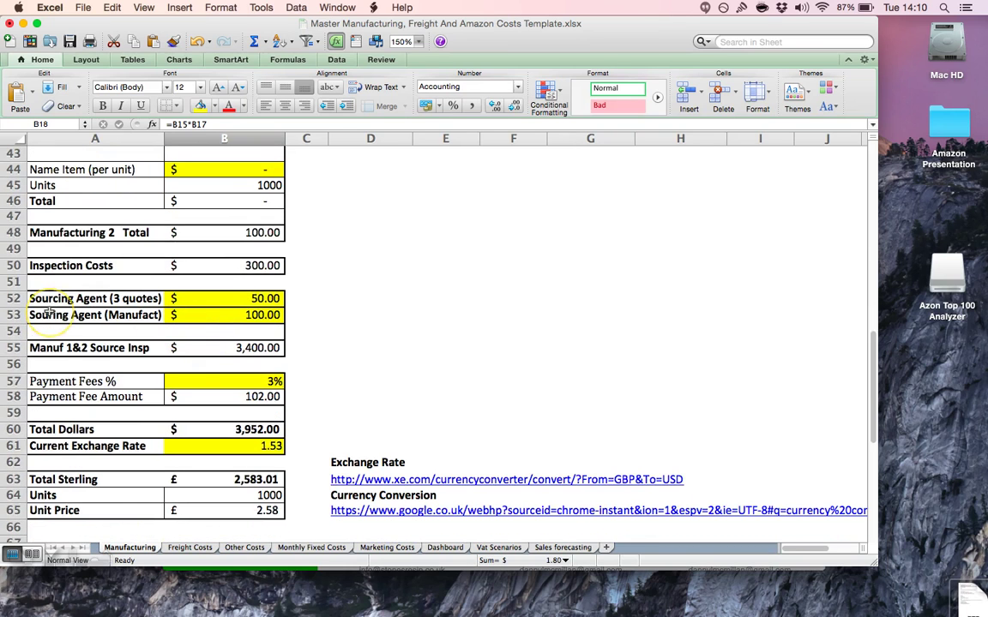
click(235, 265)
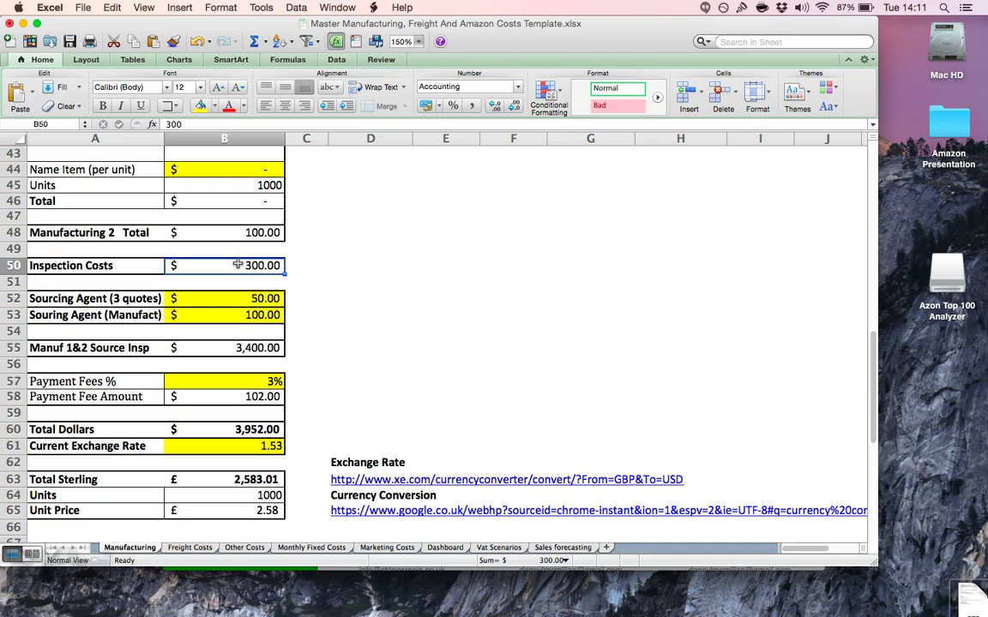
click(208, 302)
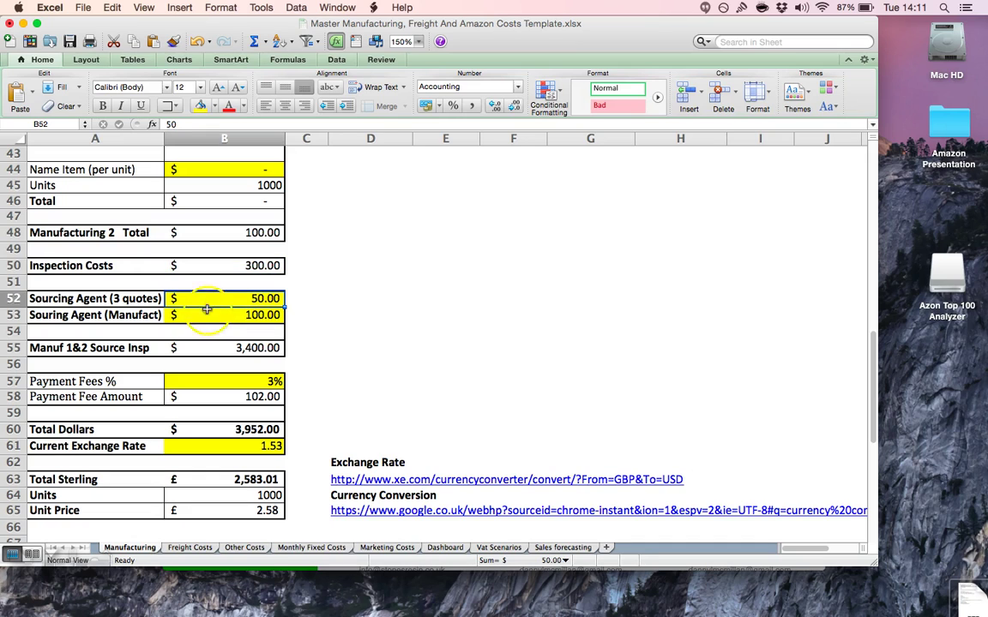
click(239, 316)
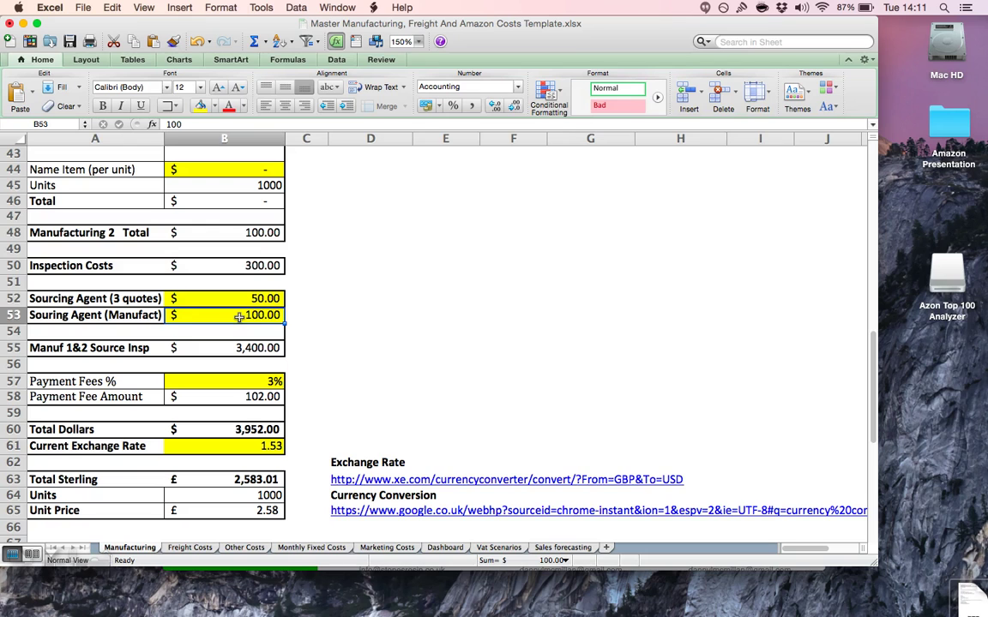
Step: Examine the combined manufacturing, sourcing and inspection cost, its payment fee percentage, and the dollar and sterling totals
scroll(224, 321, up, 2)
scroll(225, 322, down, 2)
click(250, 348)
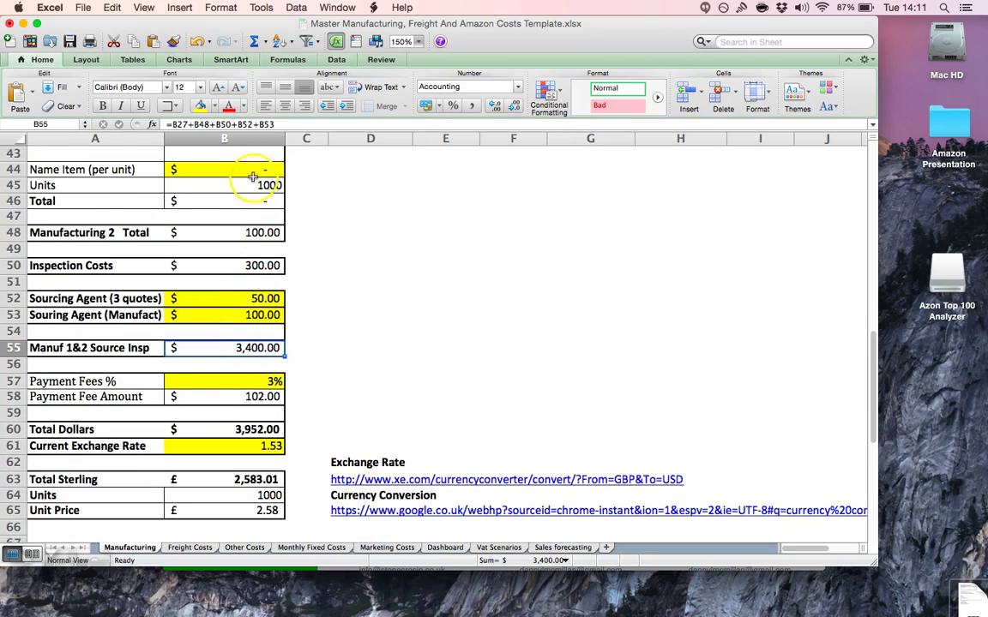
scroll(244, 317, down, 3)
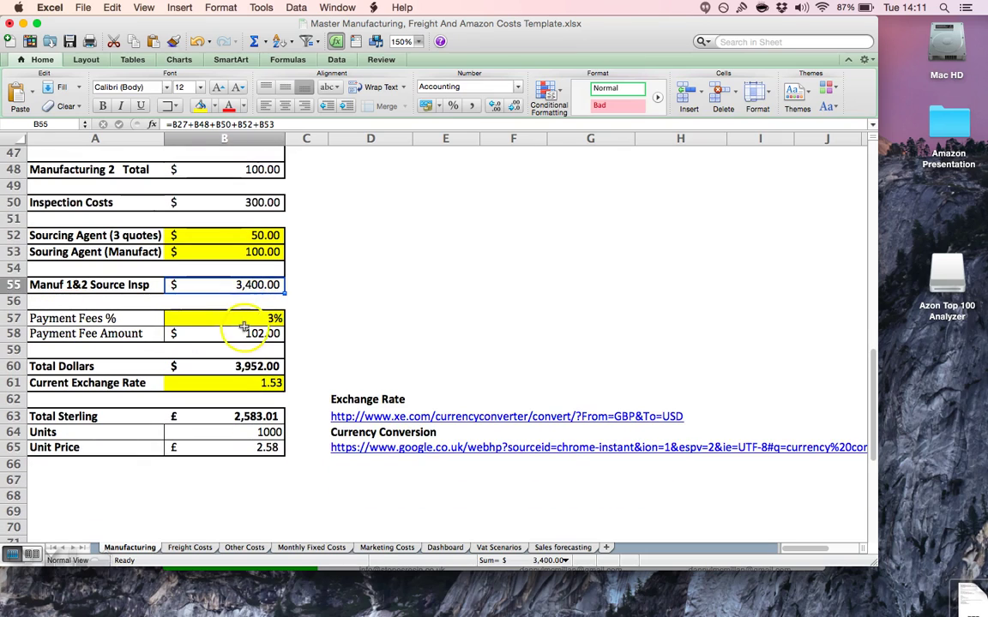
click(249, 322)
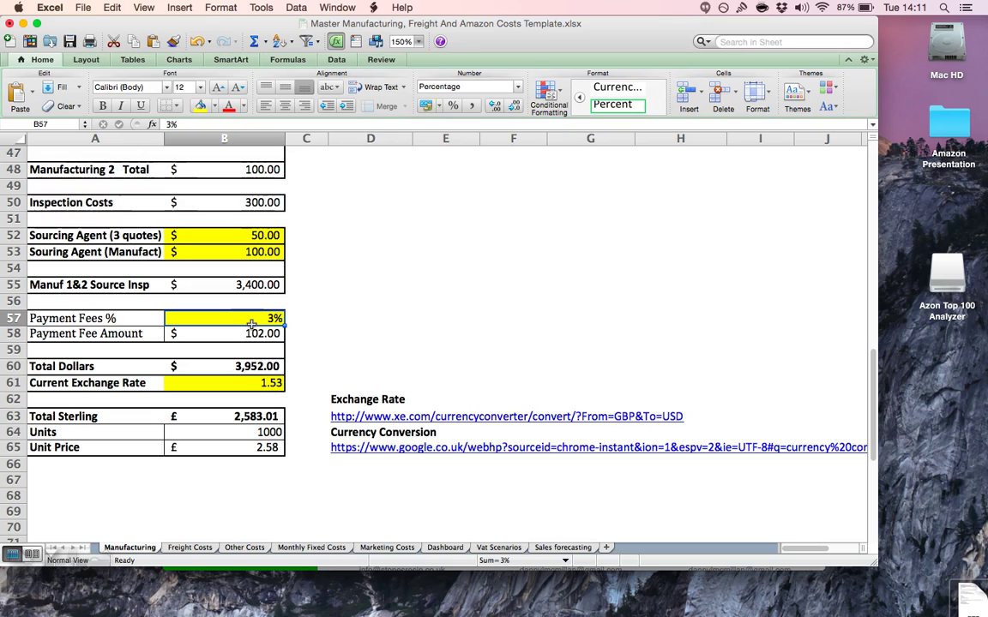
click(259, 319)
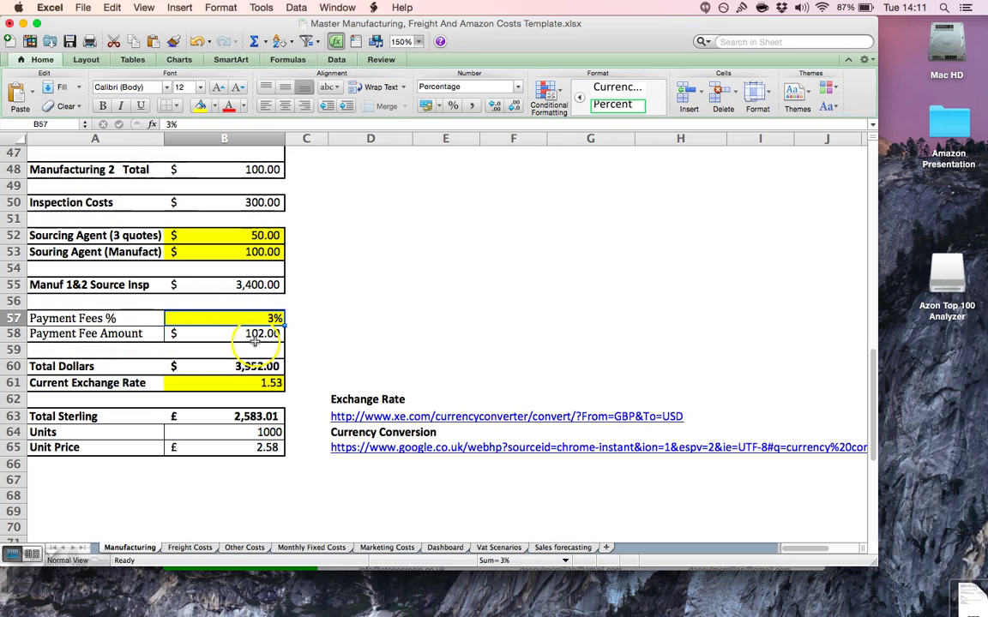
click(142, 367)
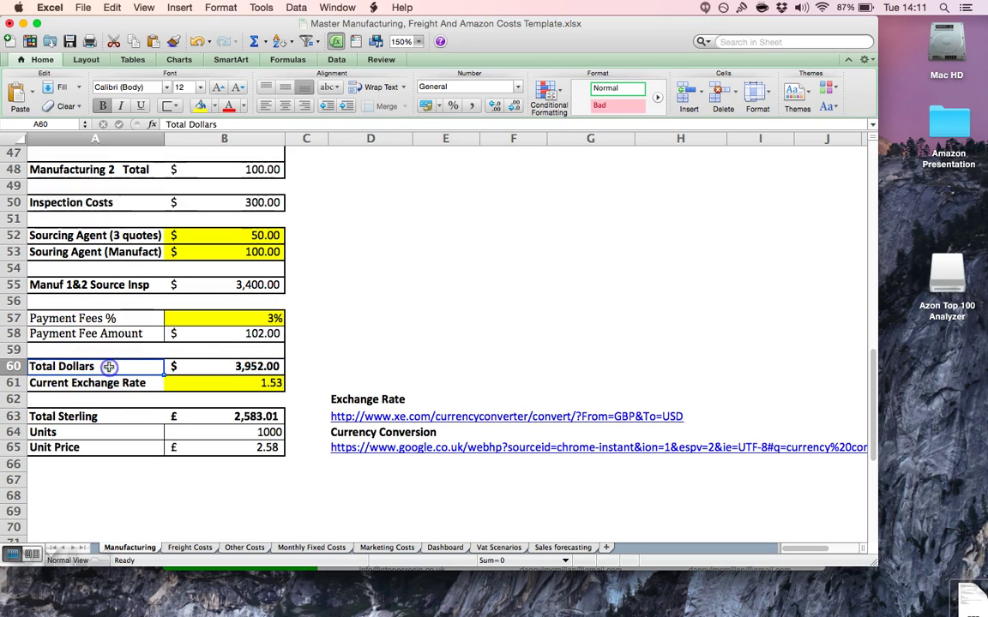
click(221, 367)
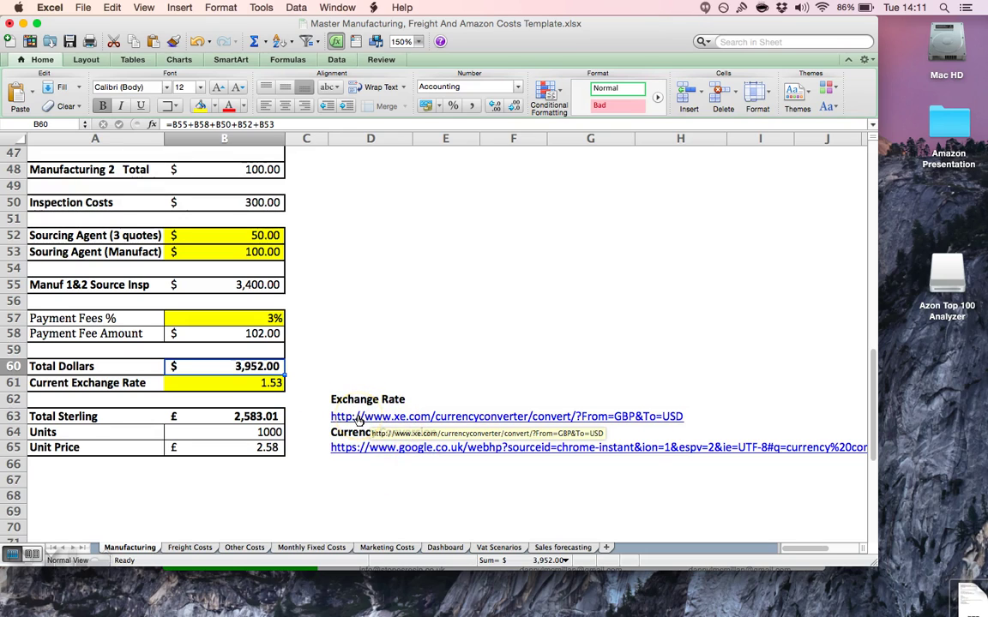
click(255, 417)
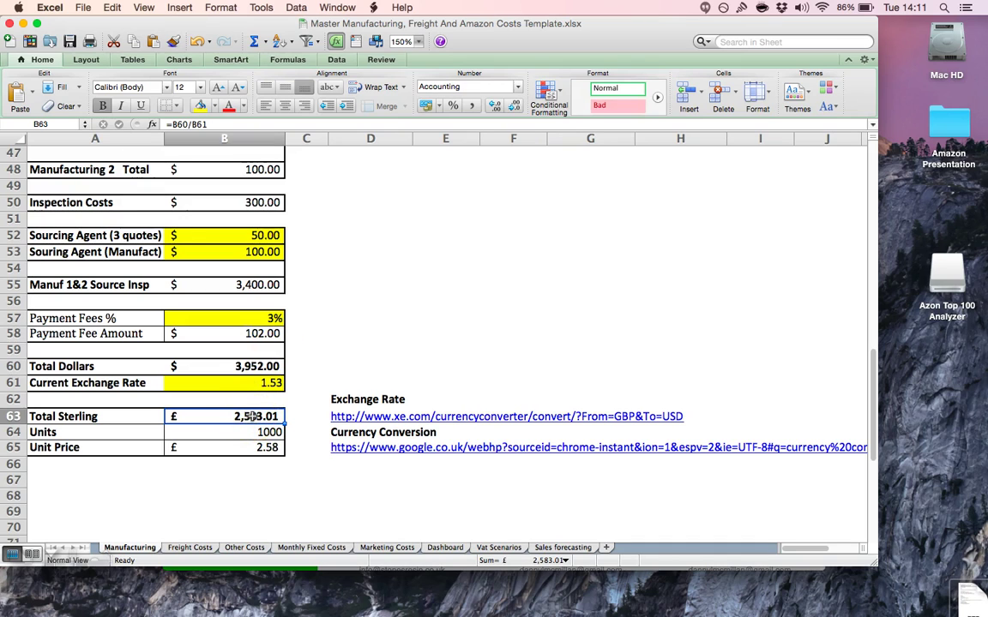
Step: Check how the Dashboard's Manufacturing Total is linked, and return to the Manufacturing sheet
click(445, 547)
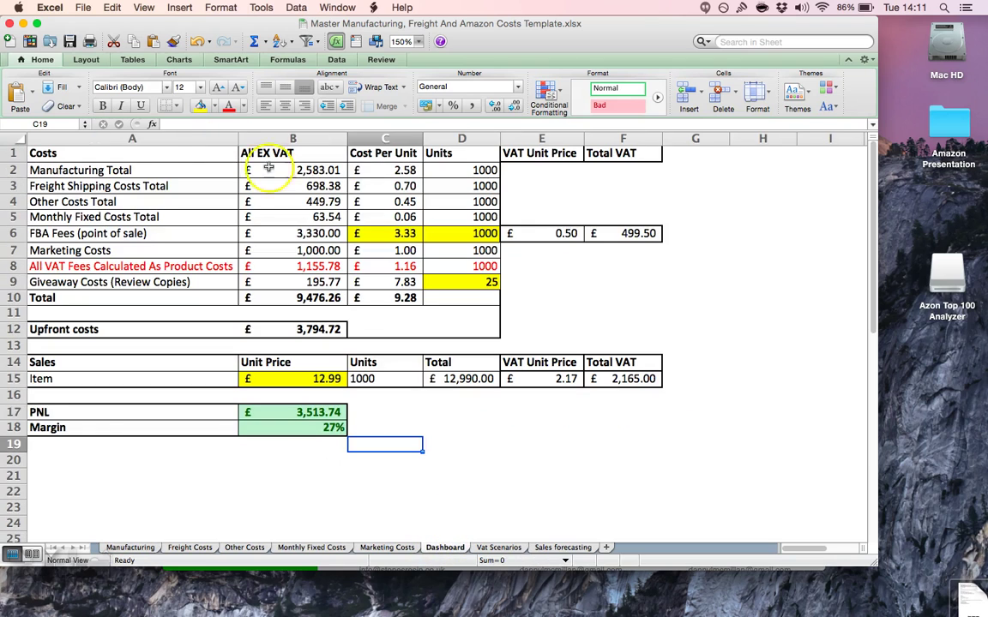
click(337, 171)
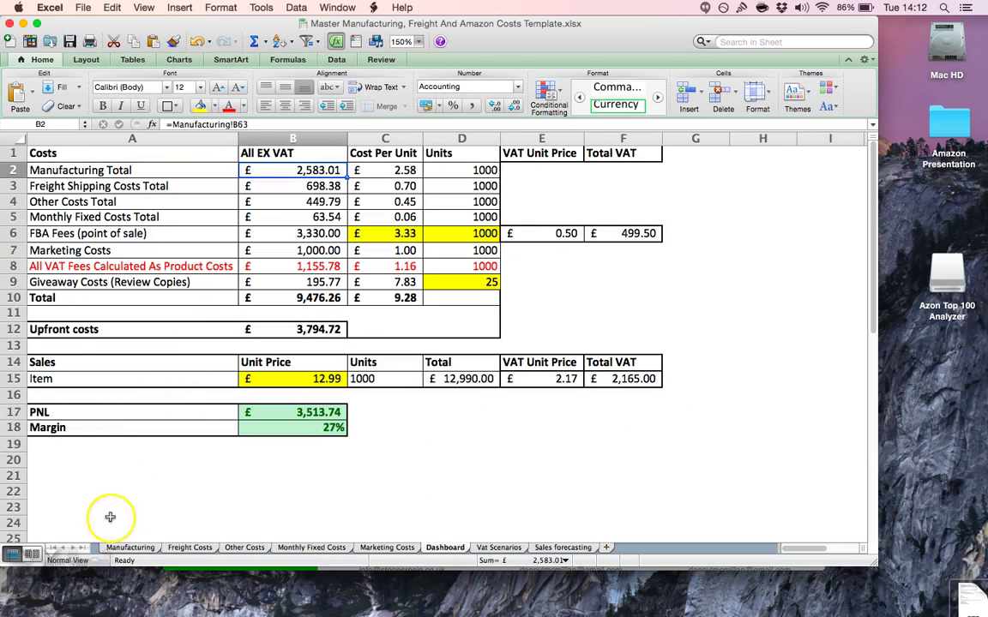
click(128, 547)
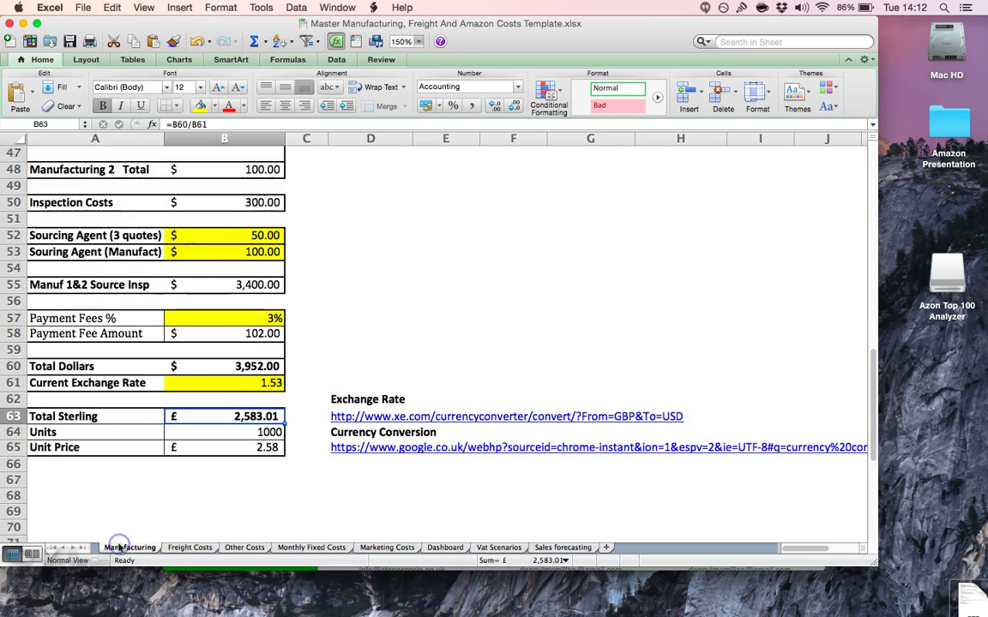
Step: Open the Freight Costs sheet and examine the duty percentage note, the Cost Of Goods and the freight forwarder's shipping costs
click(189, 549)
mouse_move(217, 328)
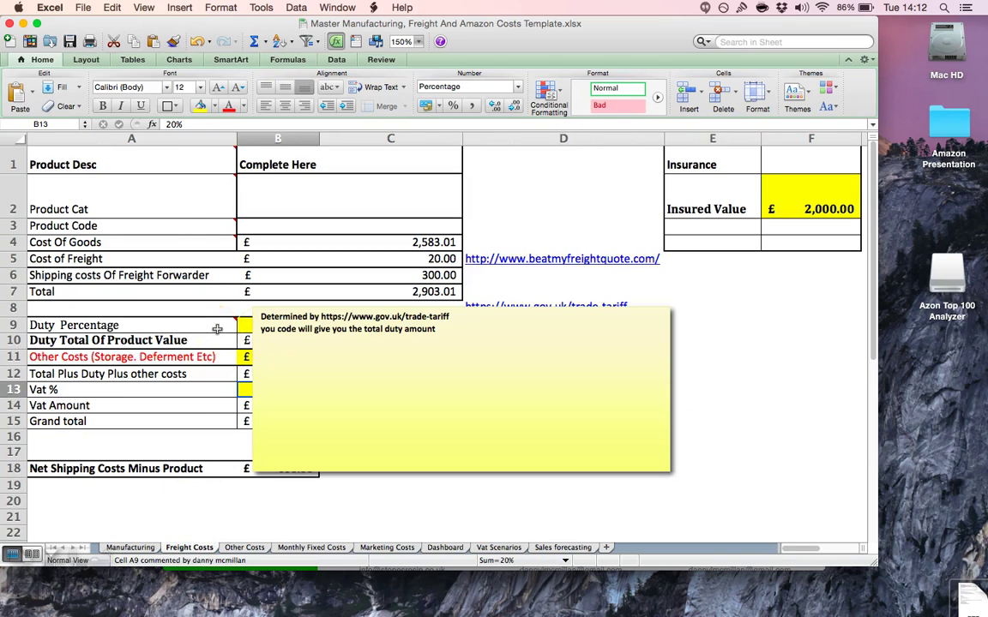
scroll(208, 220, down, 3)
scroll(210, 224, up, 3)
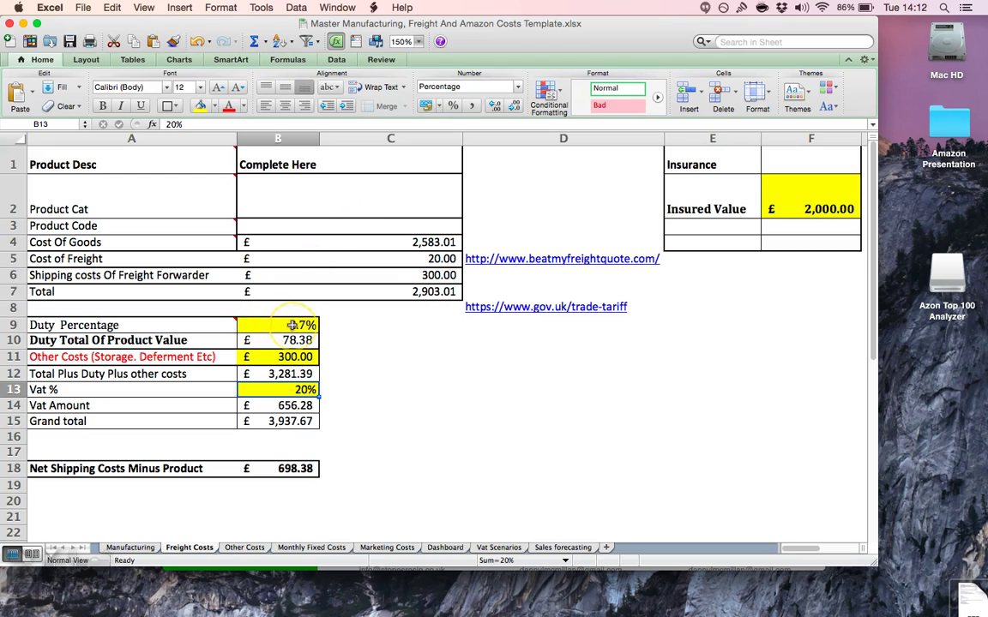
click(372, 242)
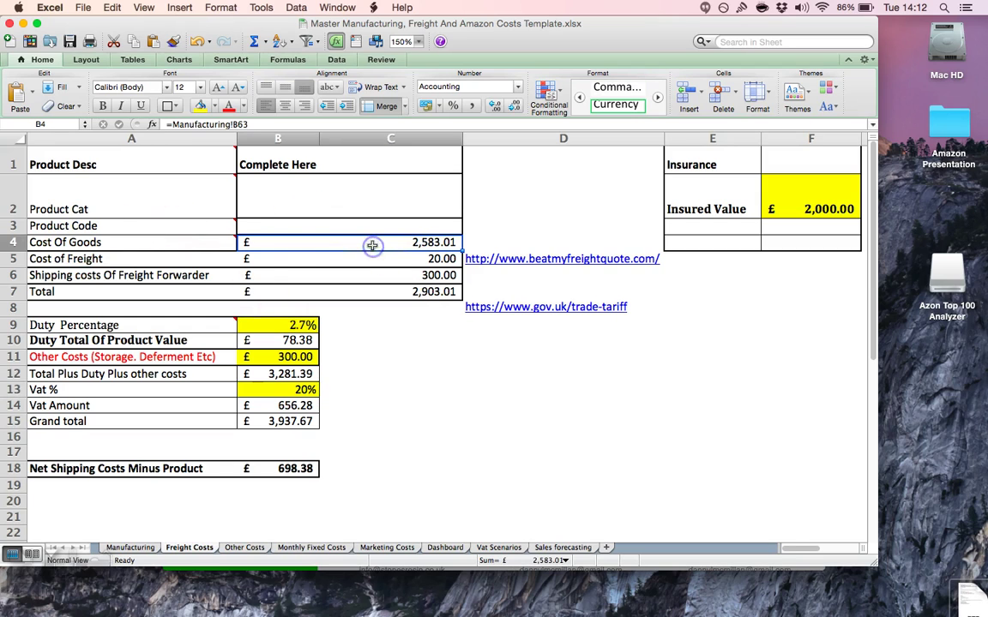
click(327, 275)
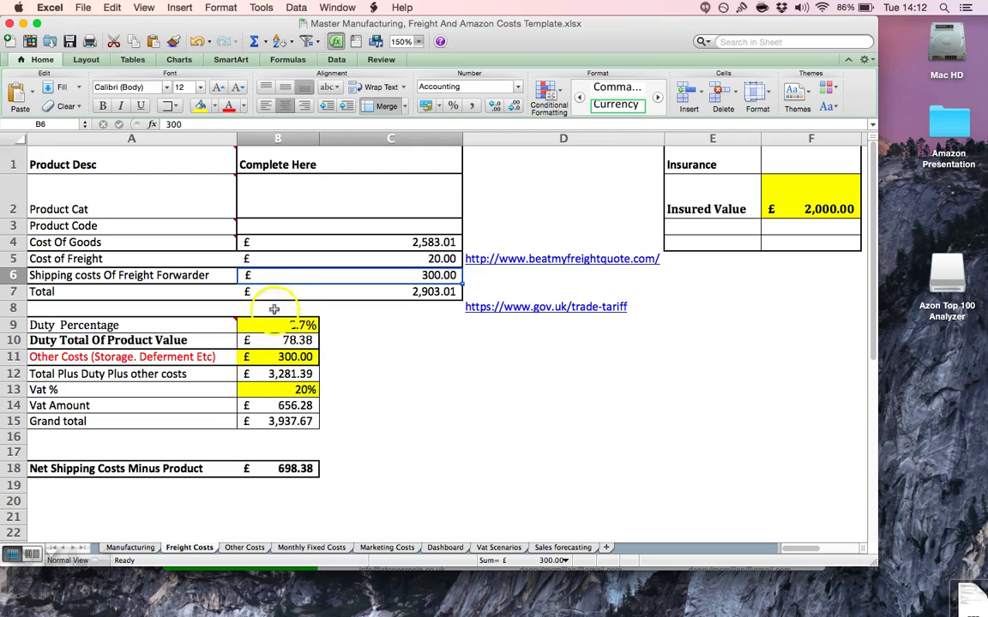
Step: Check the storage and deferment costs on the Freight Costs sheet, and review the parcel scale and photo studio items on the Other Costs sheet
click(271, 356)
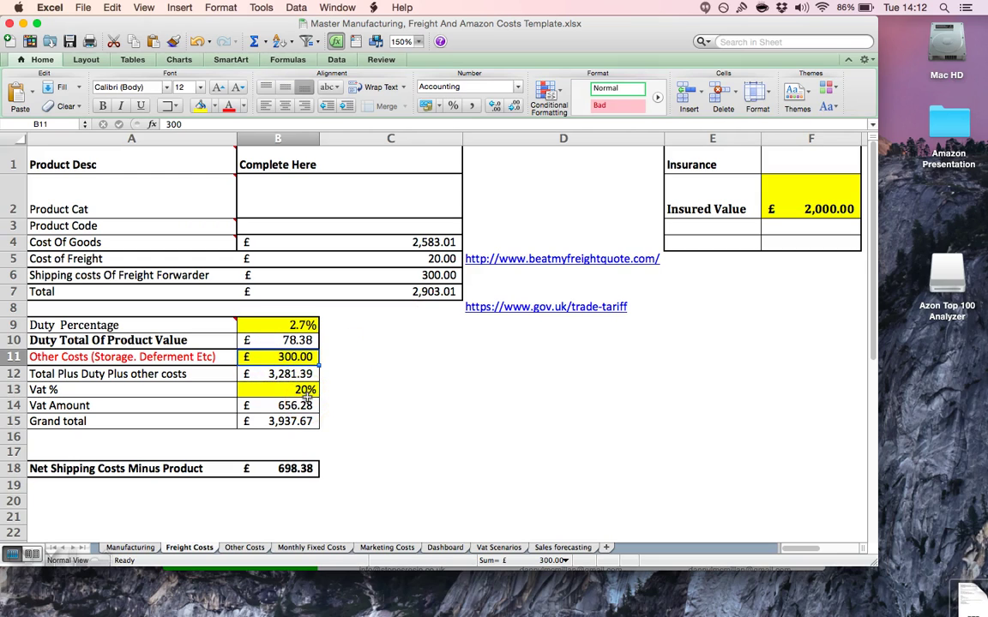
click(245, 547)
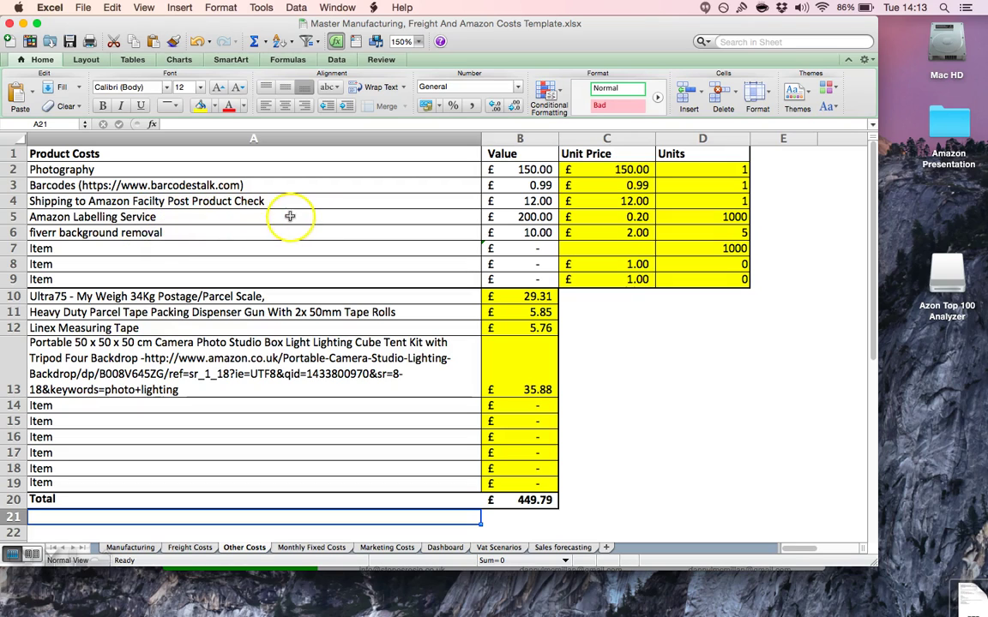
click(165, 296)
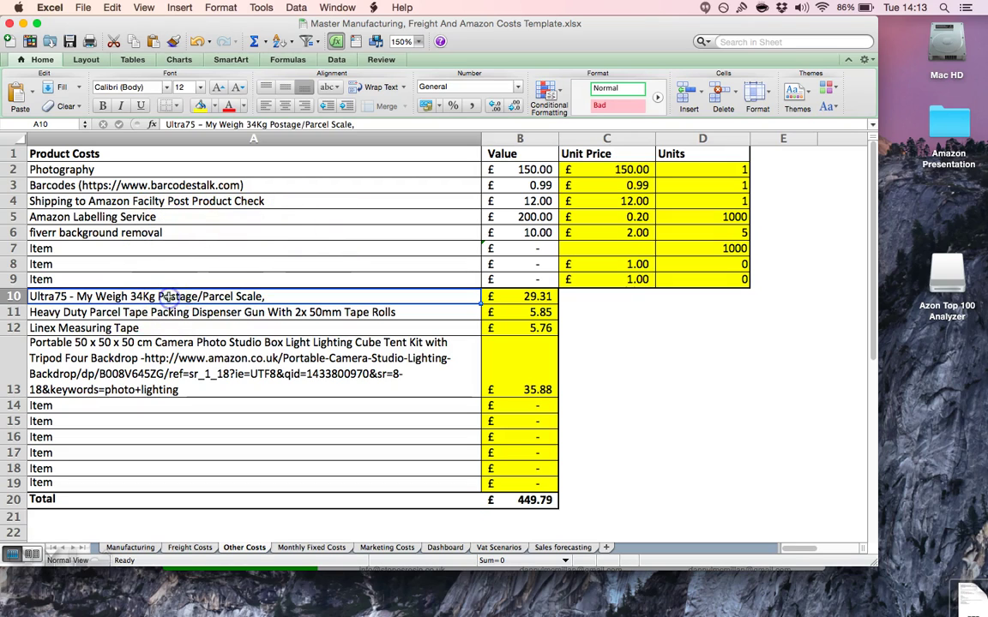
click(162, 357)
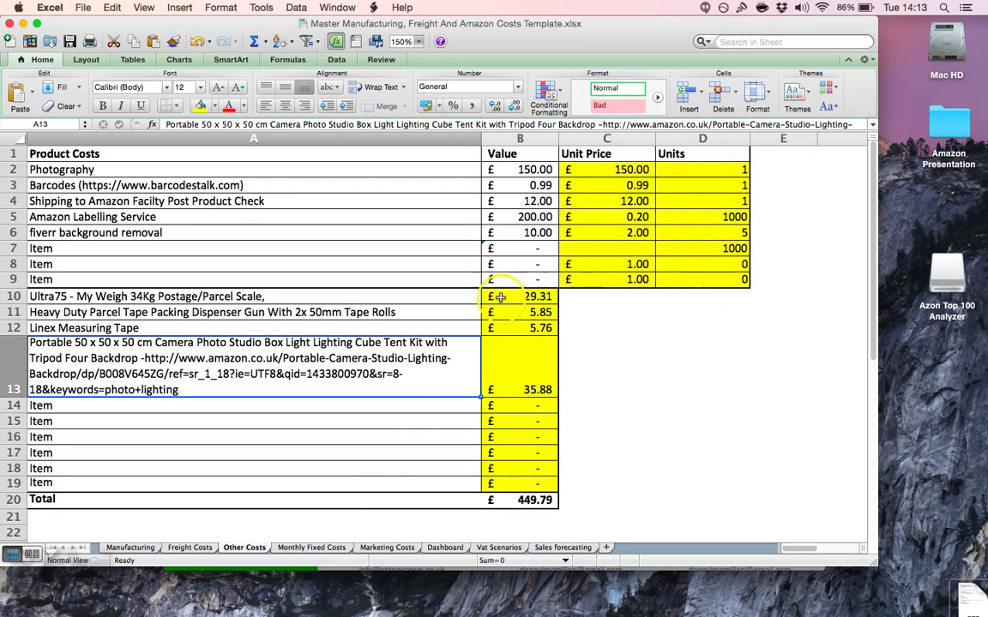
Step: Review the Monthly Fixed Costs sheet and the hosting and landing page software prices on the Marketing Costs sheet
click(314, 548)
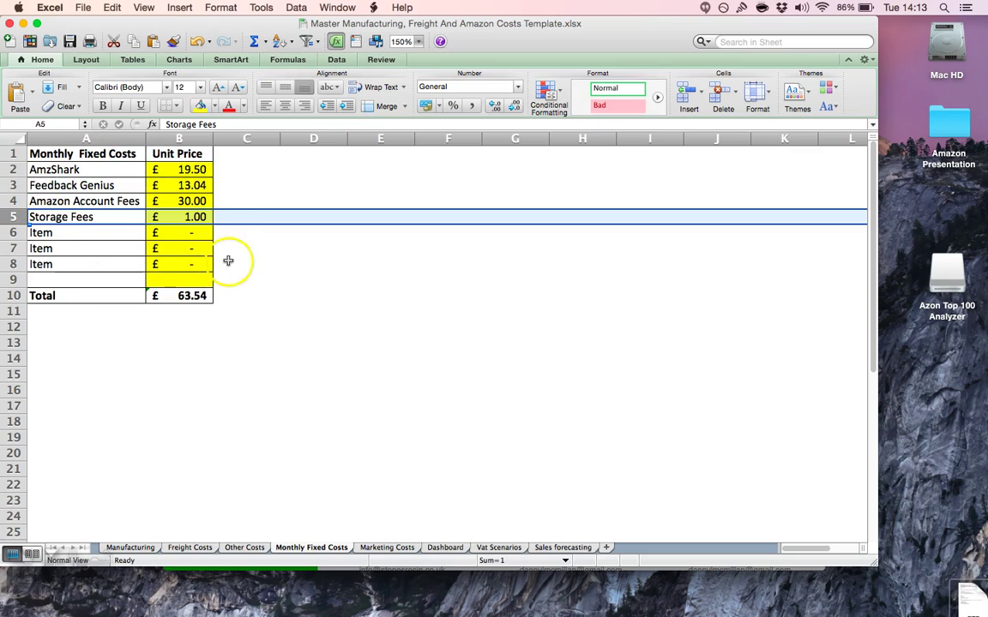
click(176, 330)
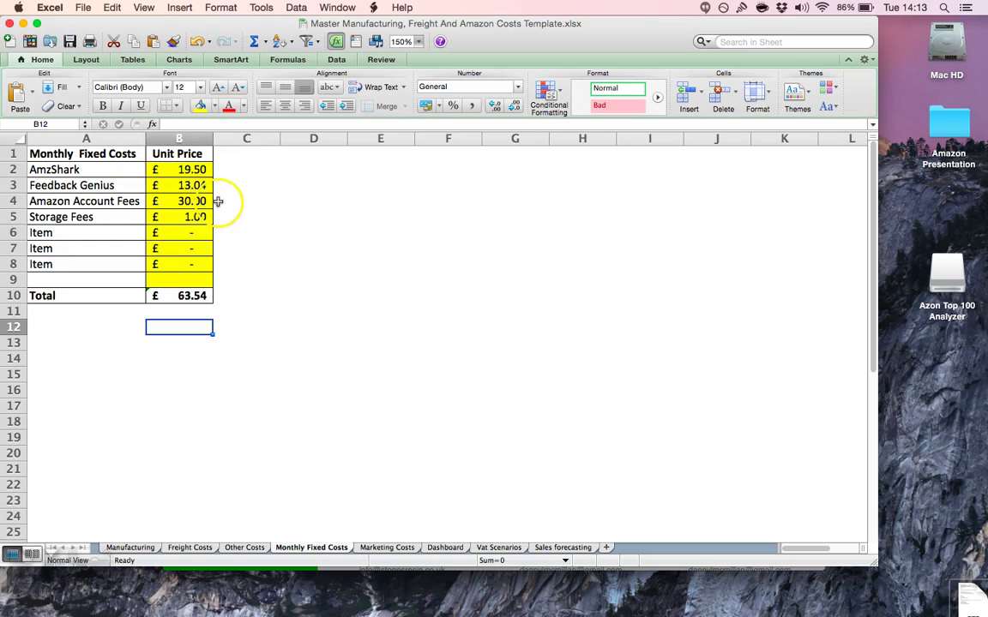
click(387, 547)
click(316, 471)
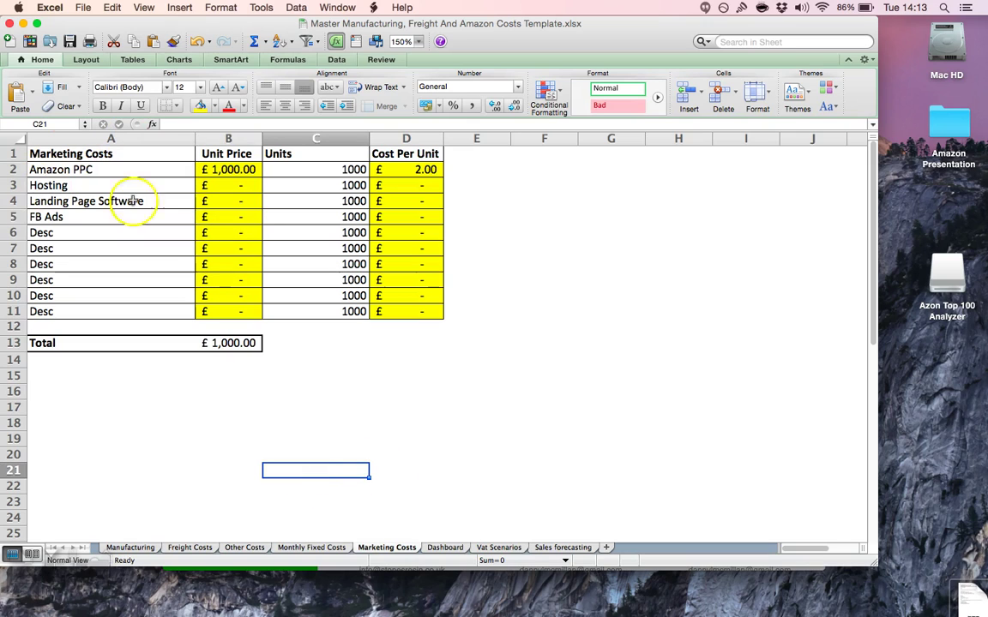
click(239, 202)
click(230, 185)
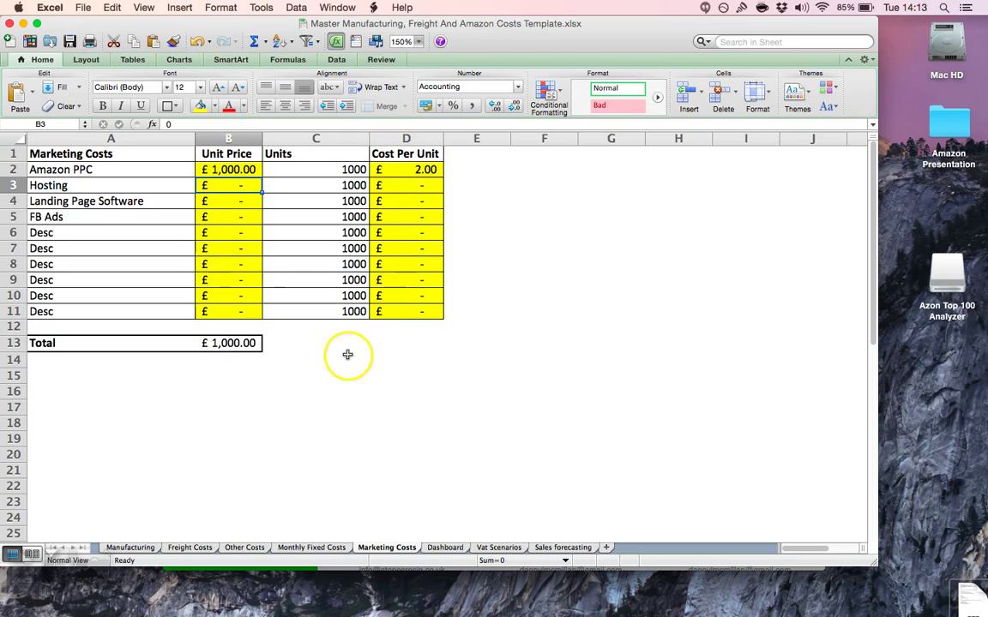
Step: Examine the Dashboard's manufacturing, freight, other and marketing cost rows, including the FBA fee and marketing cost per unit
click(444, 547)
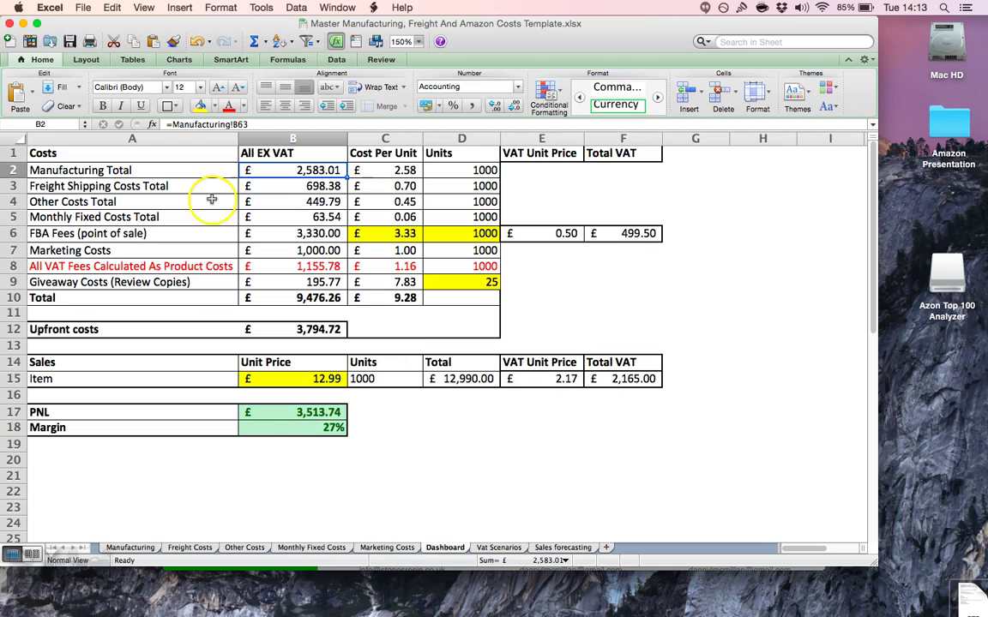
click(129, 171)
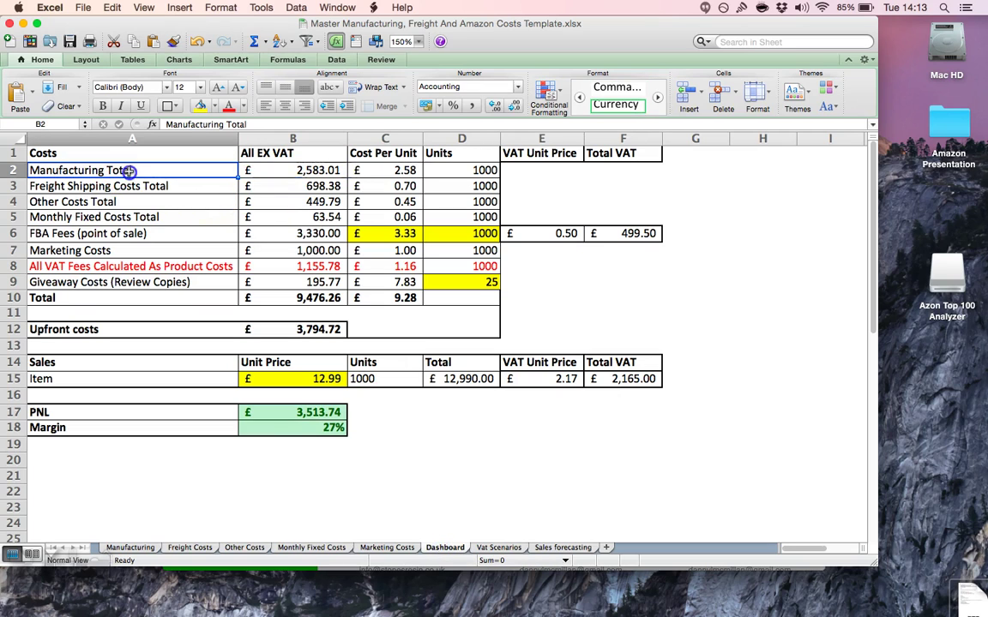
click(145, 184)
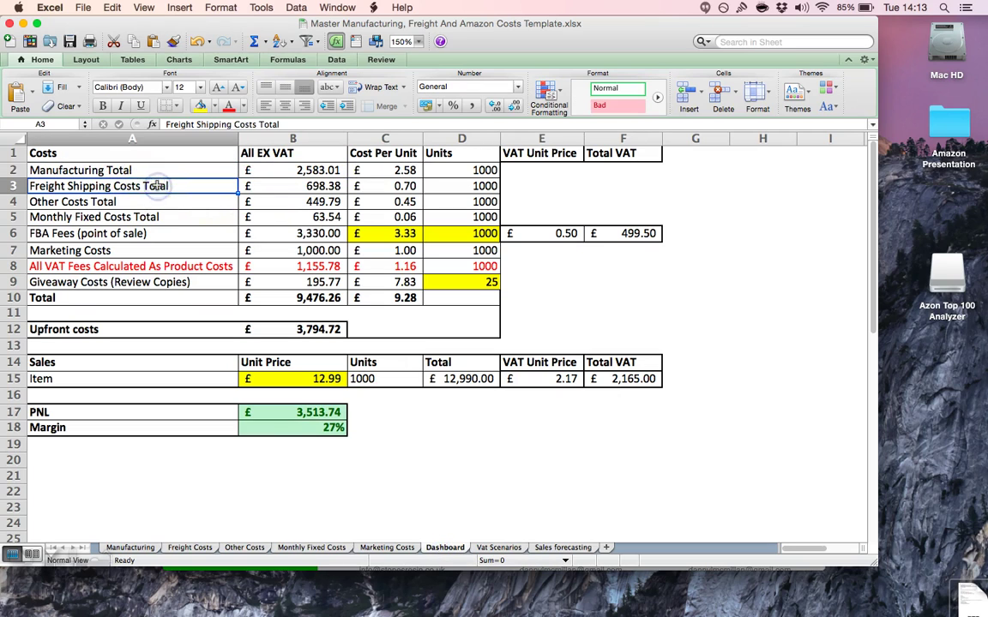
click(172, 201)
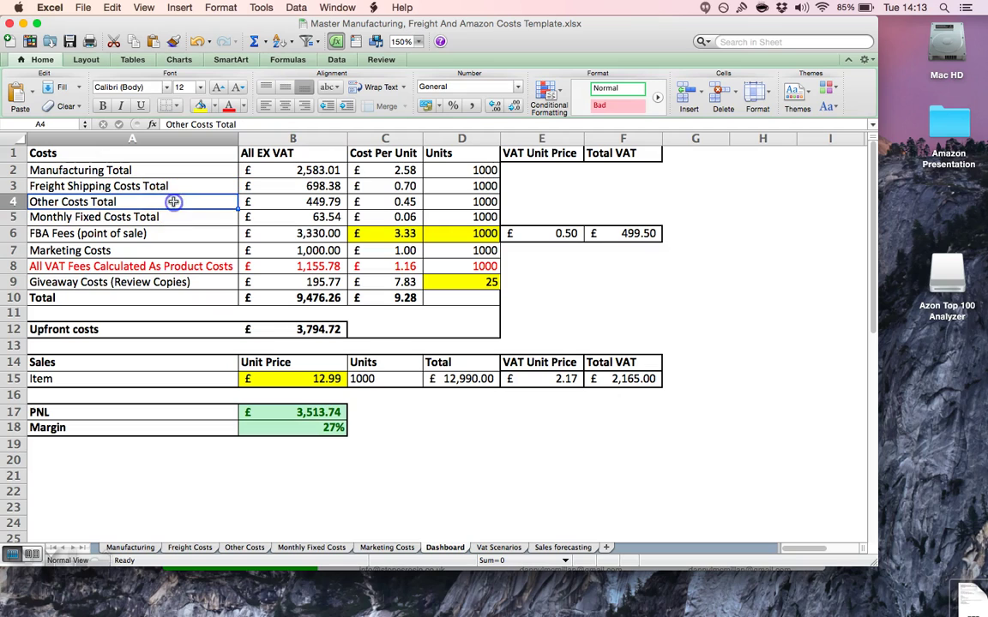
click(307, 251)
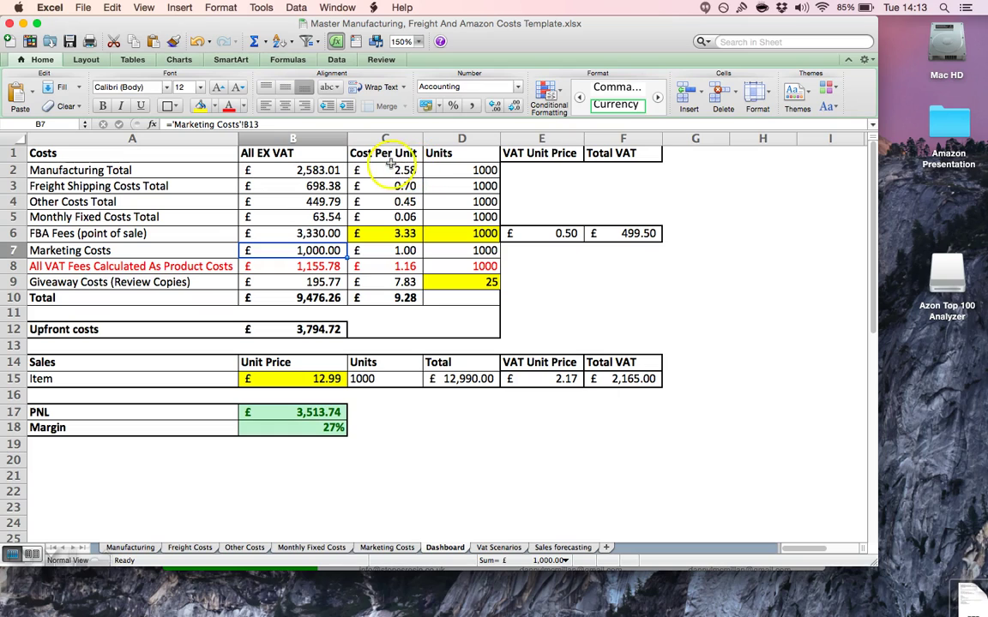
click(396, 233)
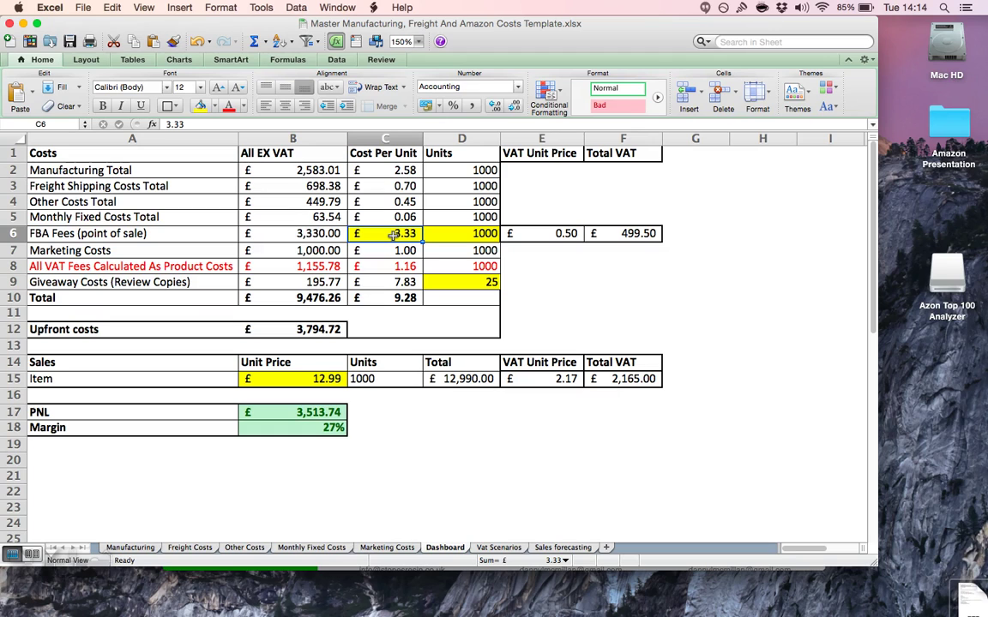
click(398, 250)
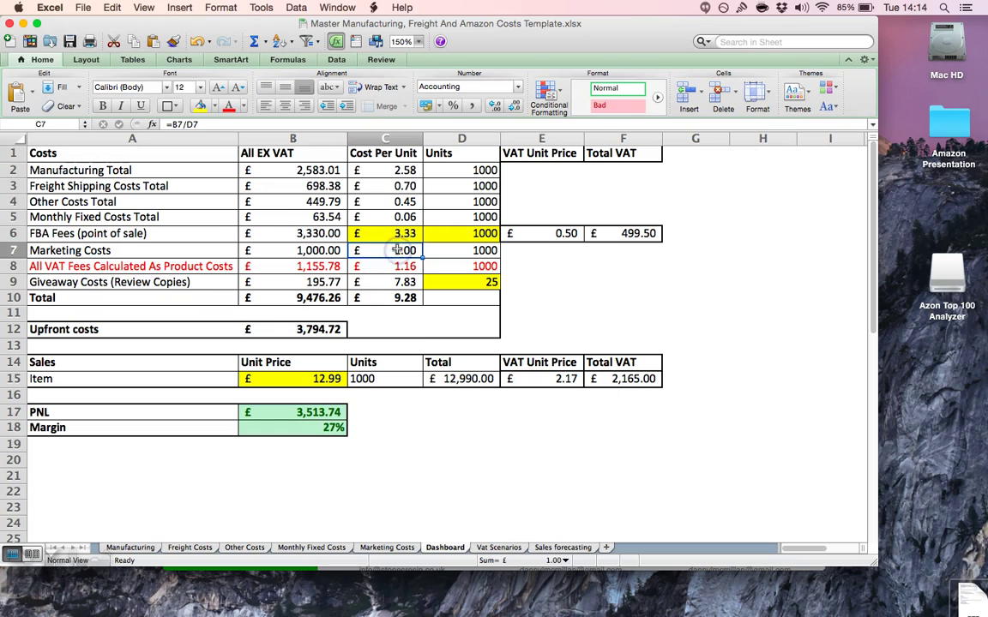
Step: Trace the Dashboard's VAT fees amount to its source and compare the VAT registered and non-registered cases on the Vat Scenarios sheet
click(148, 266)
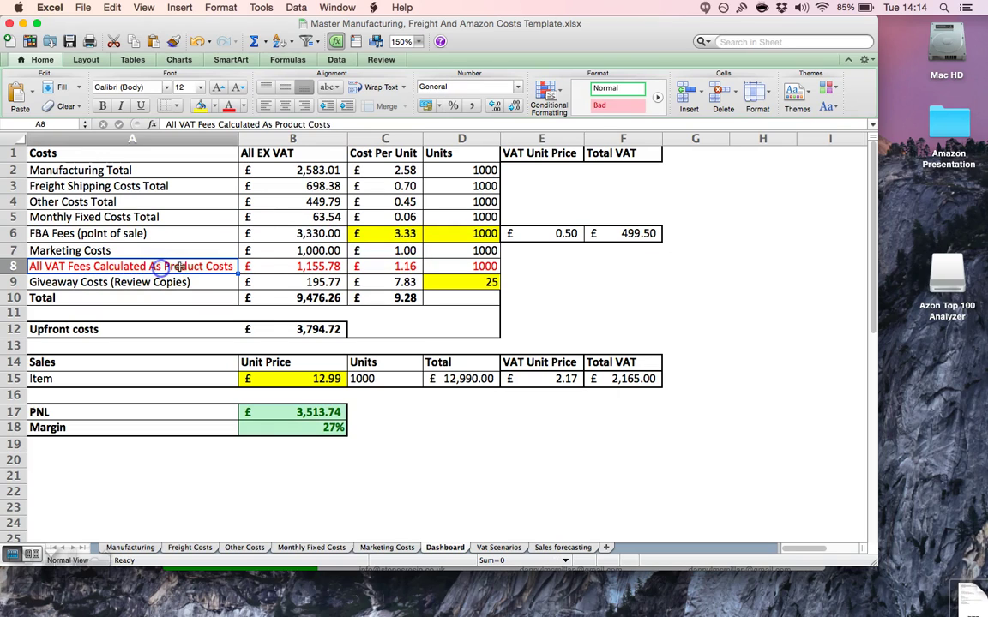
click(307, 267)
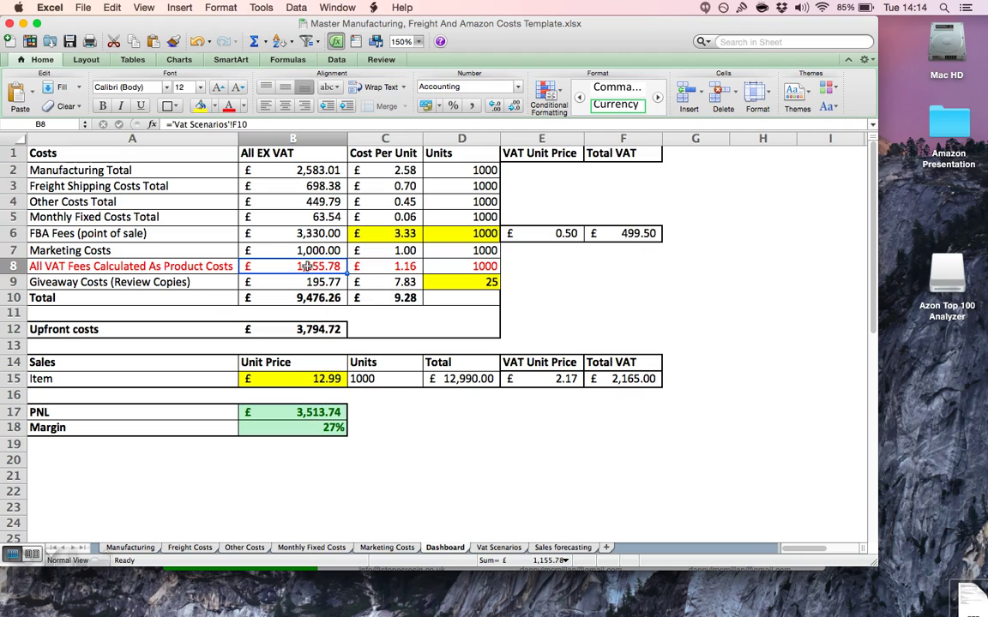
click(497, 547)
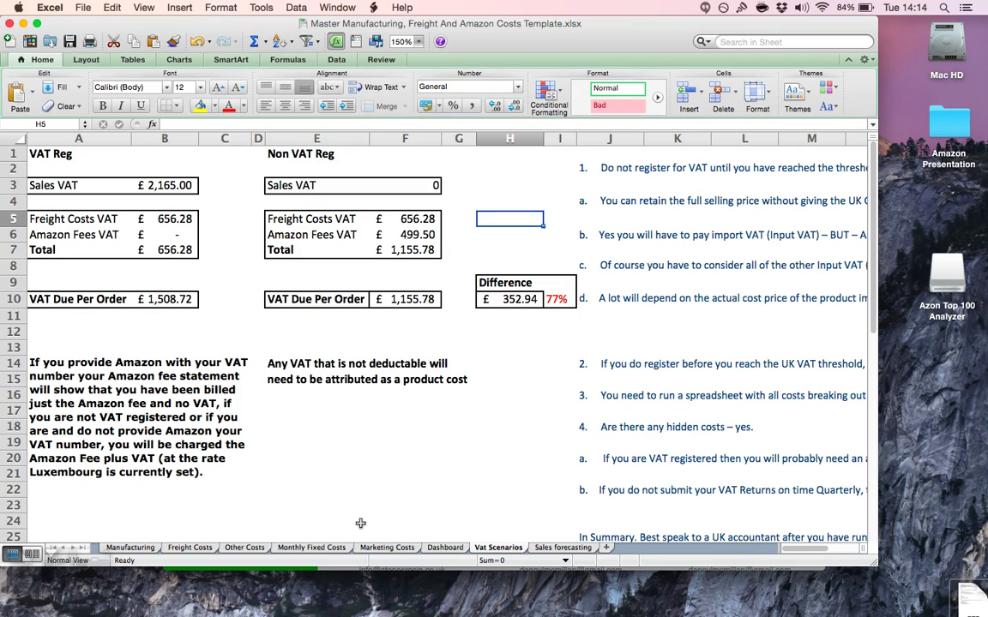
Step: Return to the Dashboard and check how the PNL and Margin are calculated
click(445, 548)
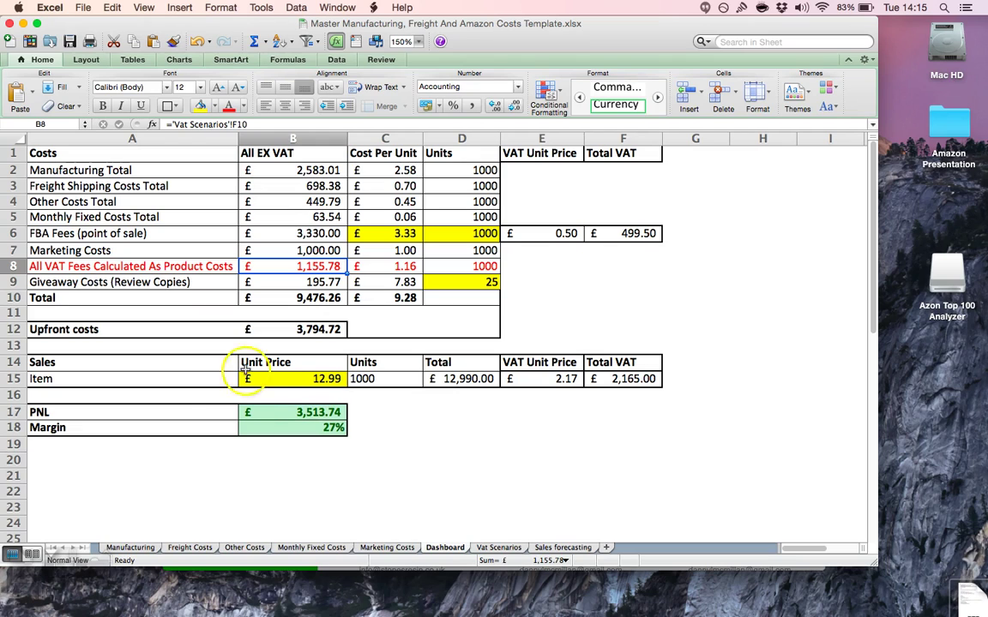
click(293, 410)
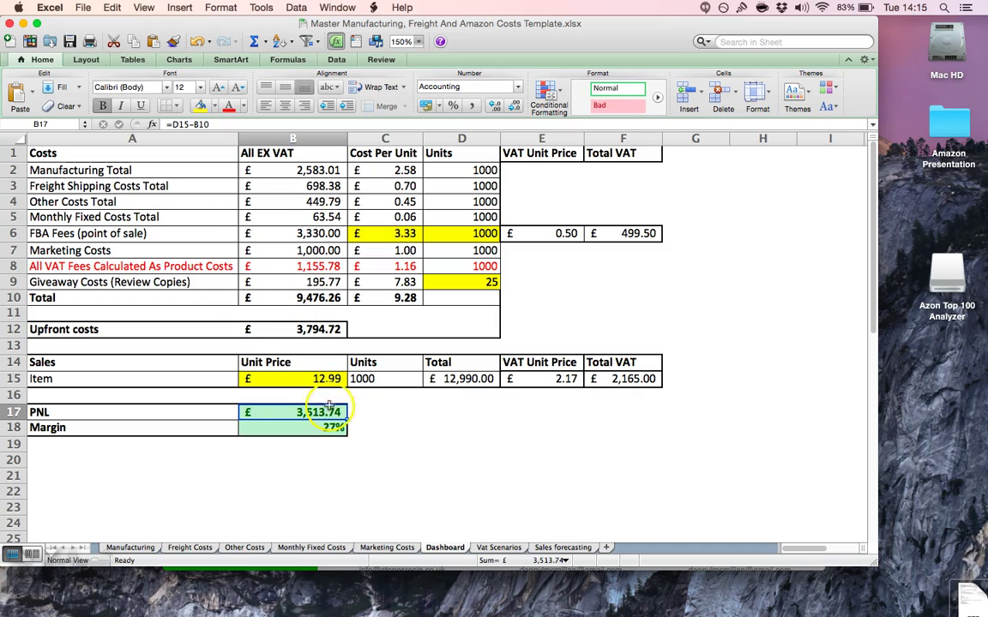
click(294, 428)
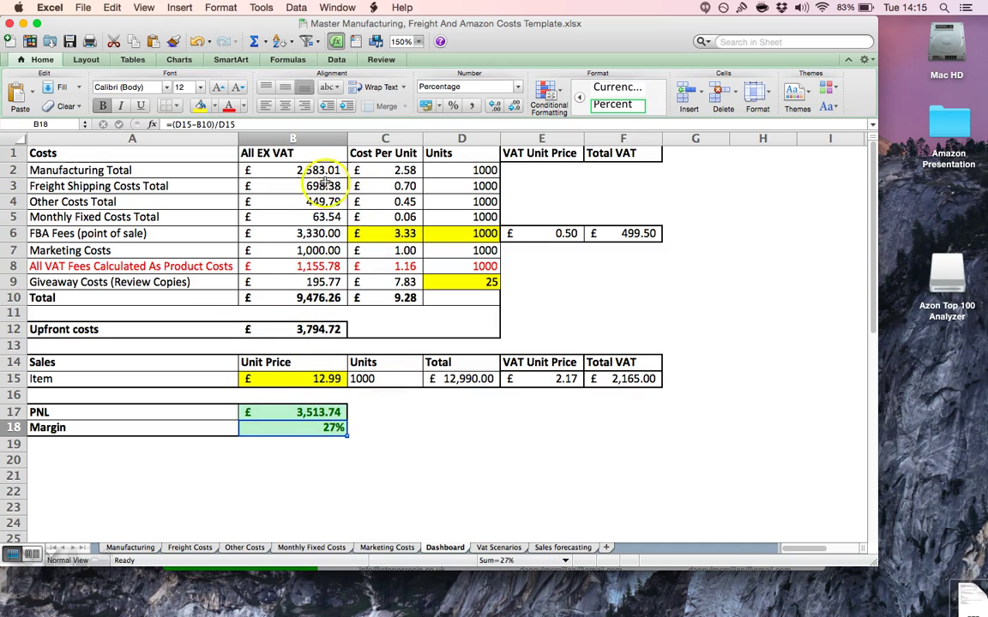
Step: Set Target Sales Per Day to 10 on the Sales forecasting sheet
click(562, 546)
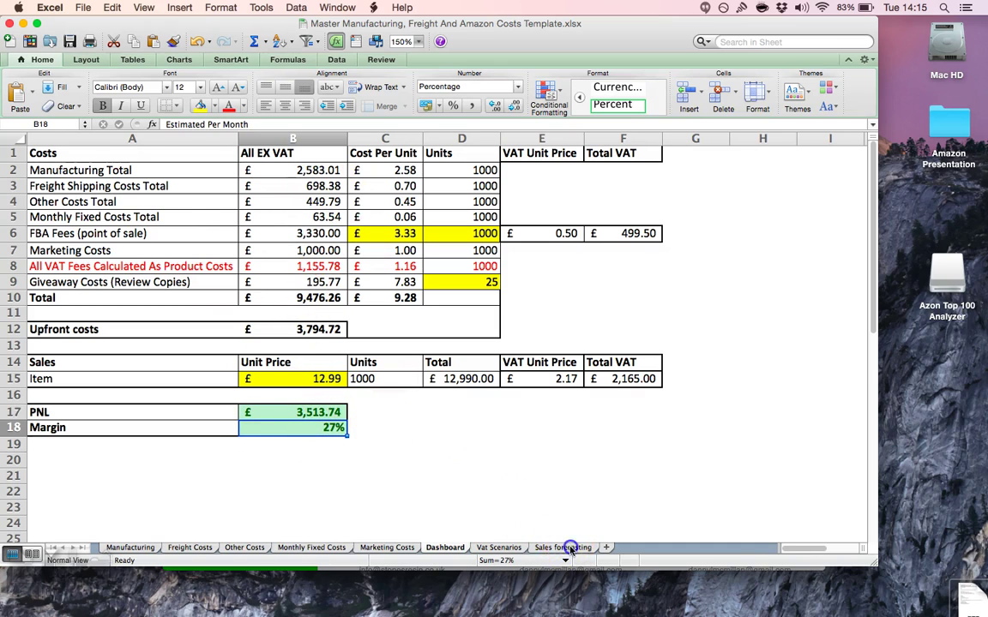
click(158, 186)
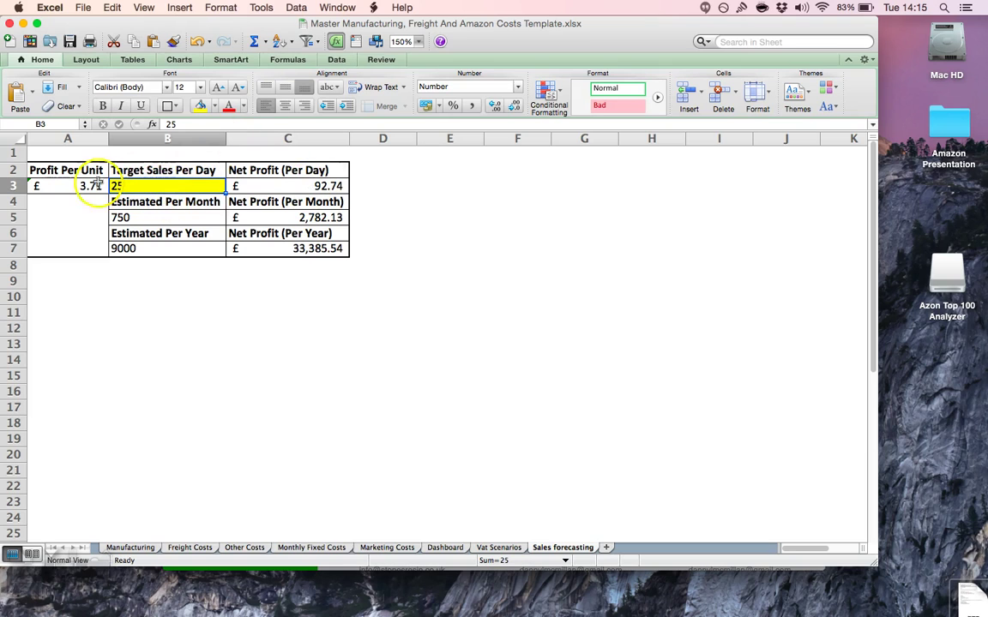
text(10)
click(183, 204)
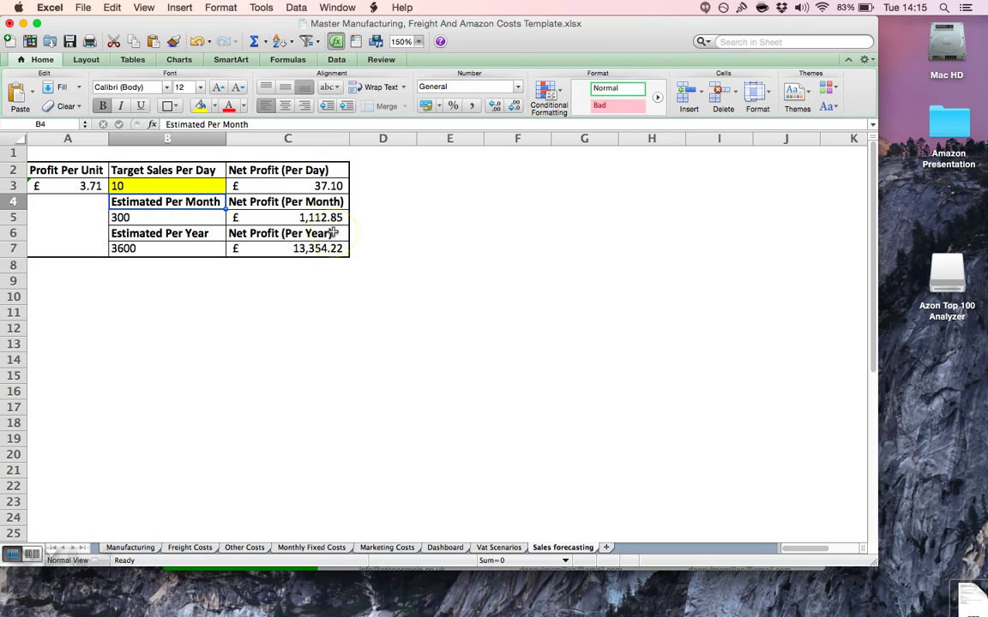
Step: Set the sales item's unit price to 15.99 on the Dashboard
click(445, 548)
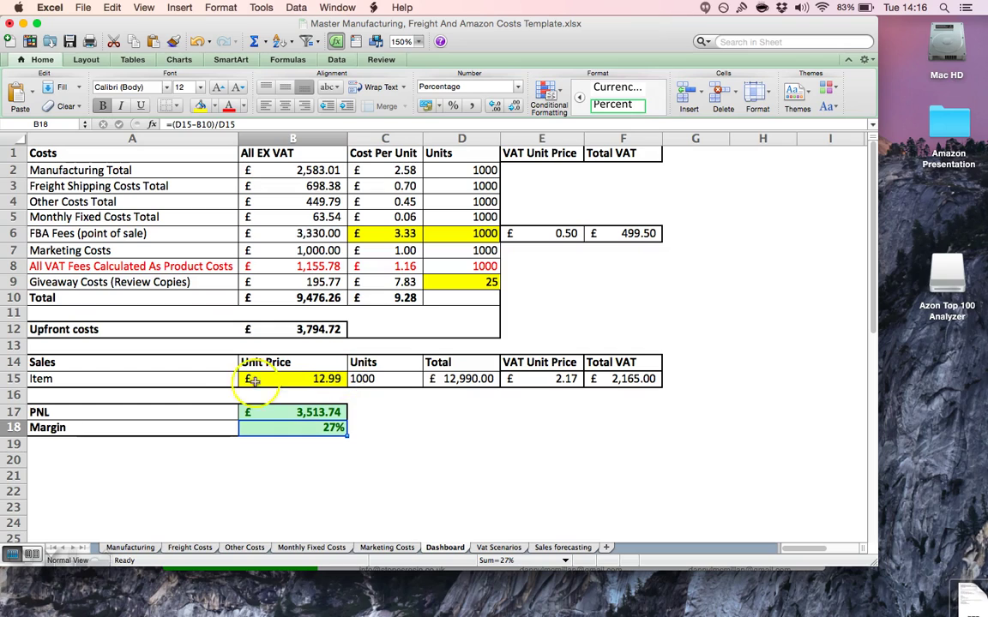
click(302, 379)
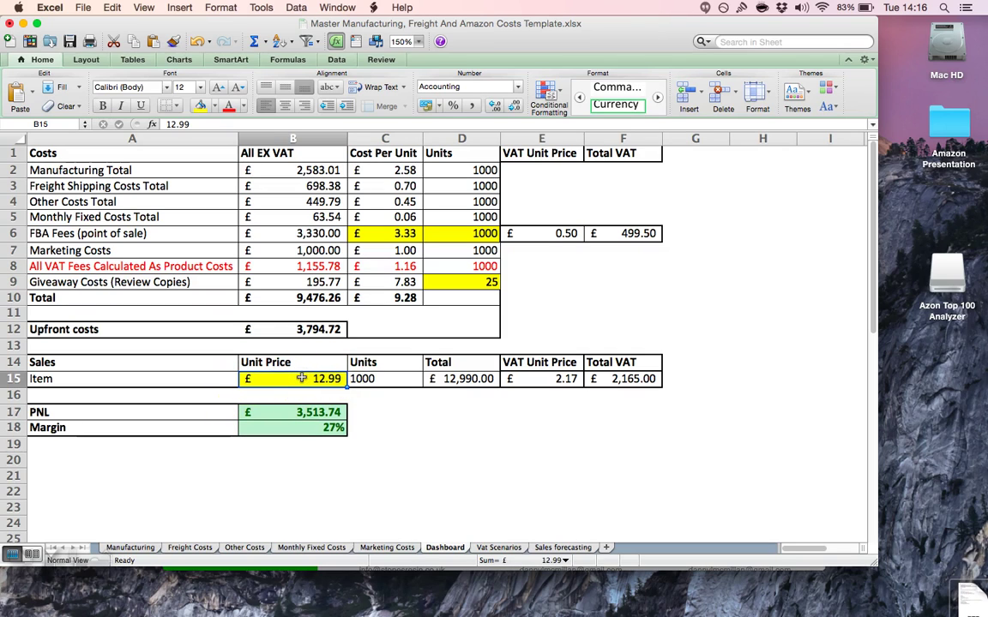
click(329, 435)
click(304, 376)
text(15.99)
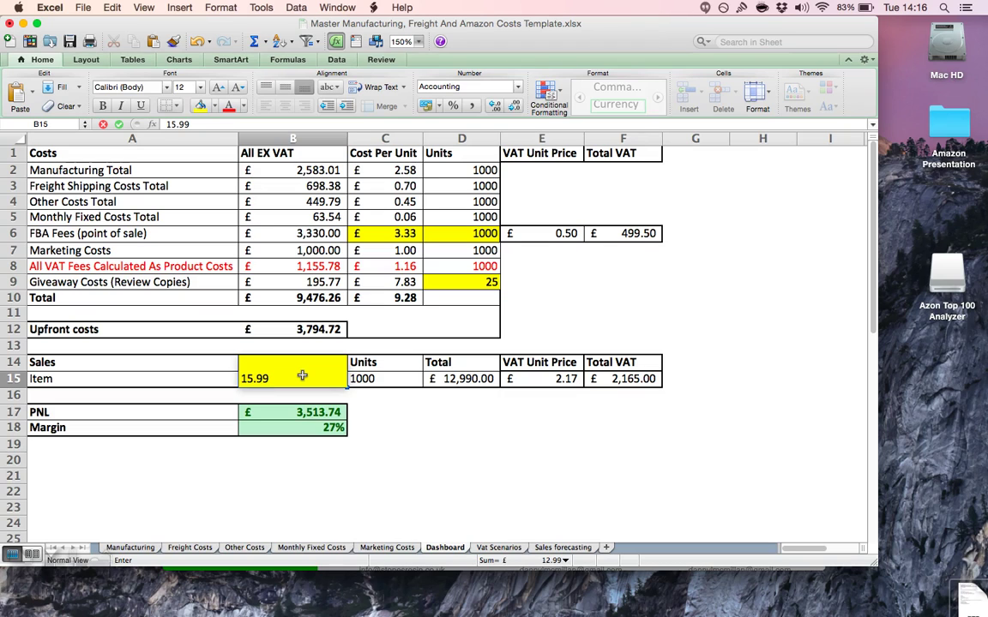
key(Return)
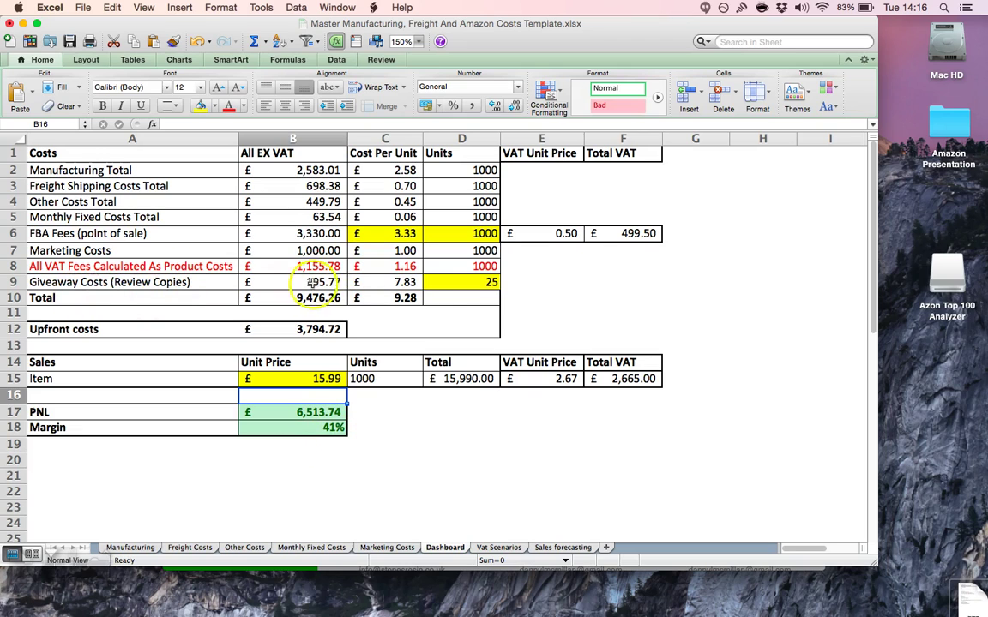
Step: Try 50 units for the Giveaway Costs (Review Copies) row
click(464, 282)
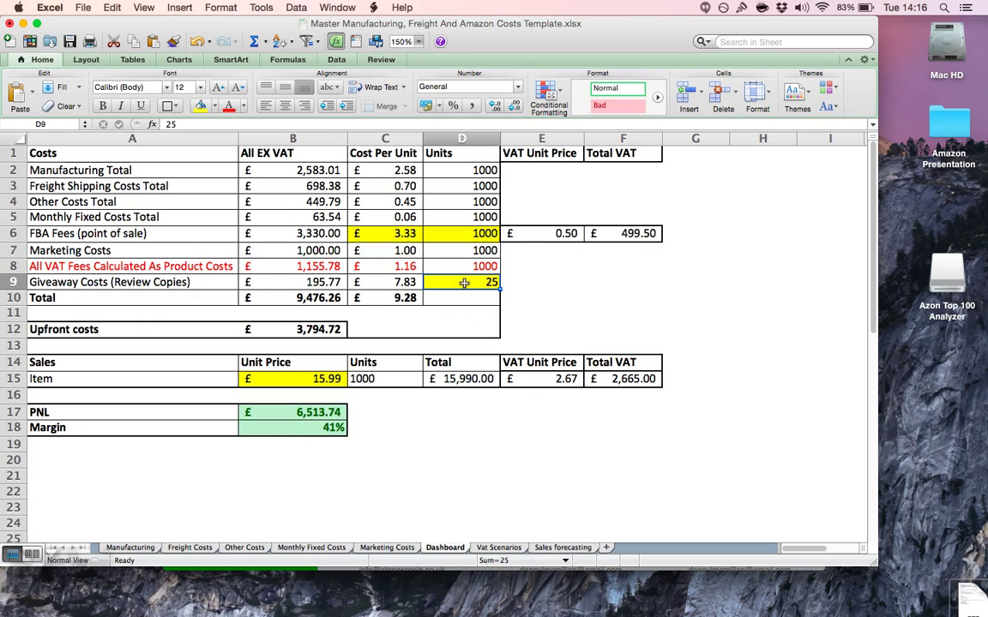
text(50)
key(Return)
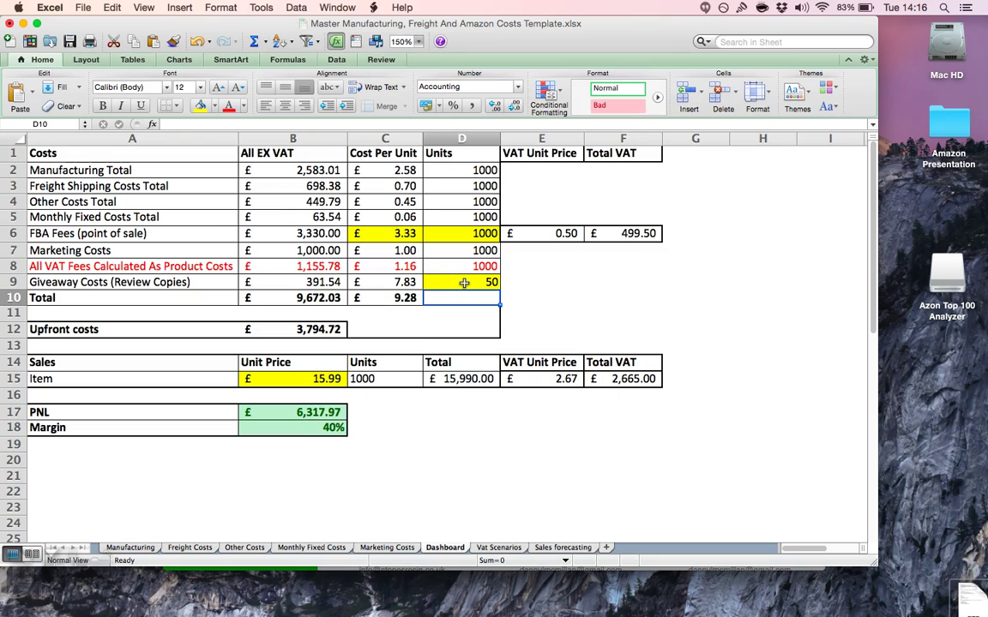
Step: Set the Giveaway Costs (Review Copies) units to 10
click(463, 282)
text(10)
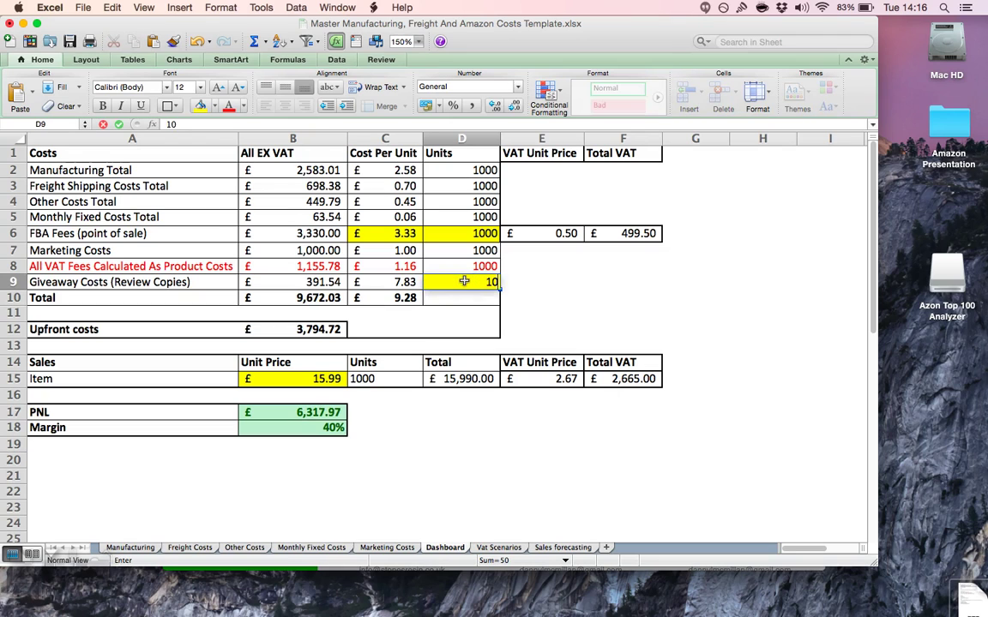
key(Return)
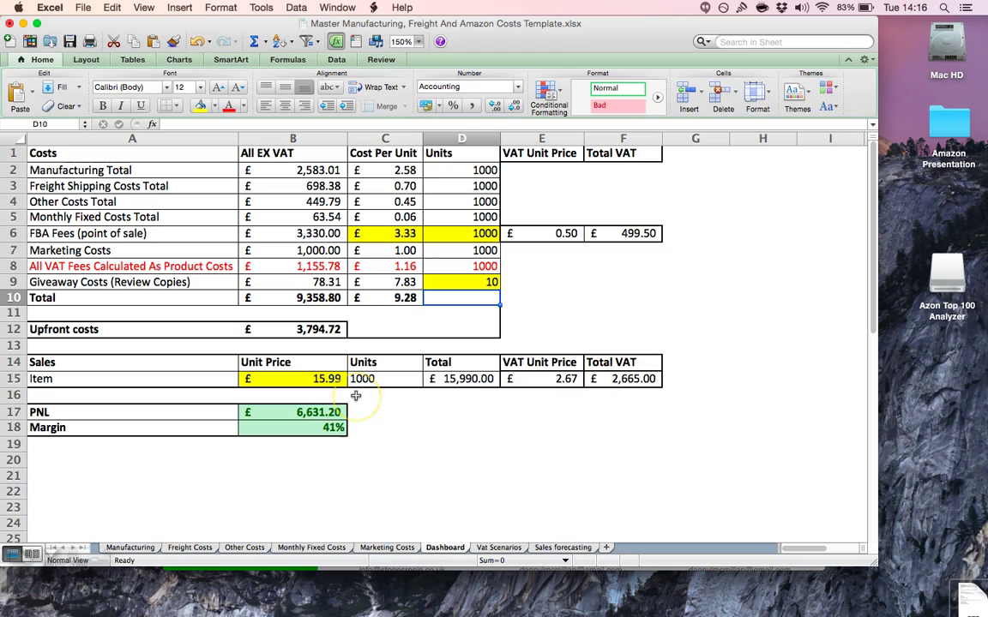